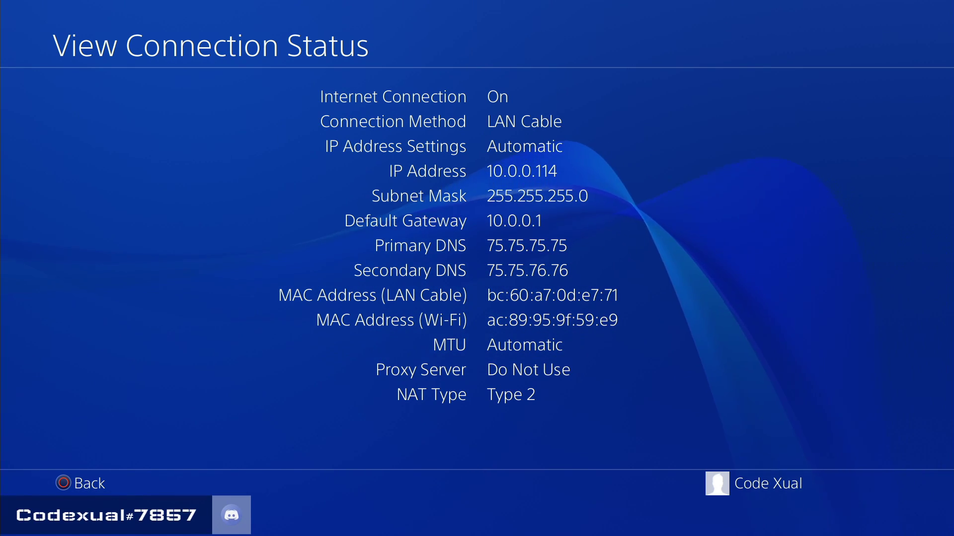
{"action": "key", "text": "super"}
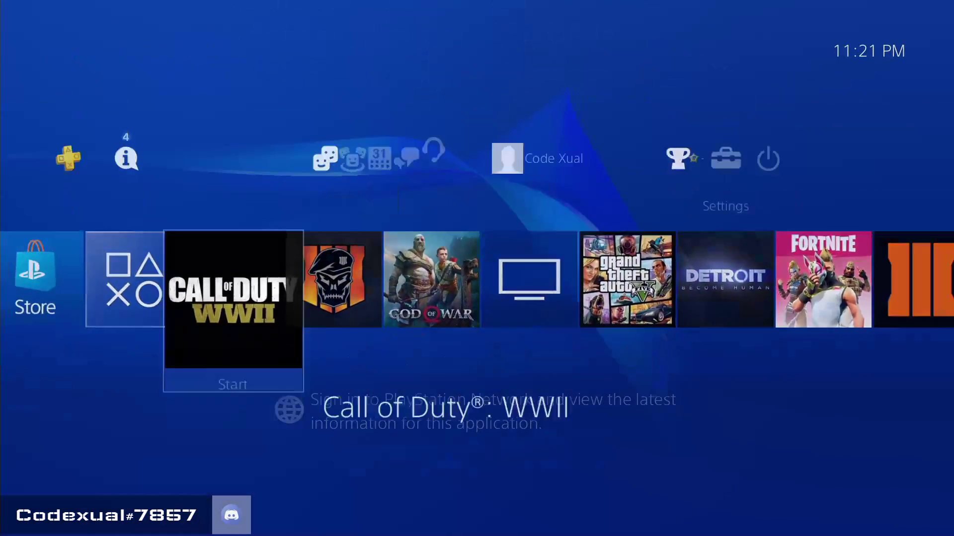
{"action": "key", "text": "Up"}
{"action": "key", "text": "Right"}
{"action": "key", "text": "Left"}
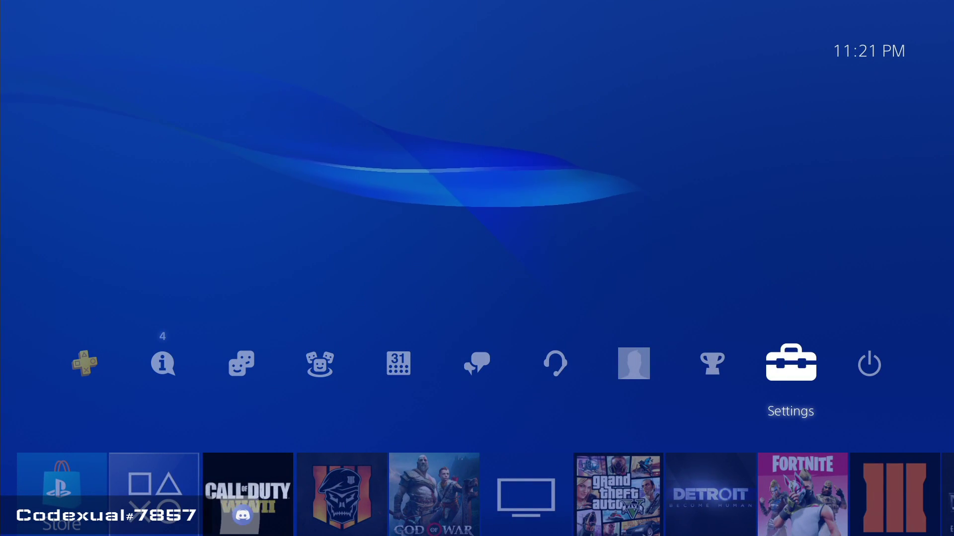
{"action": "key", "text": "Return"}
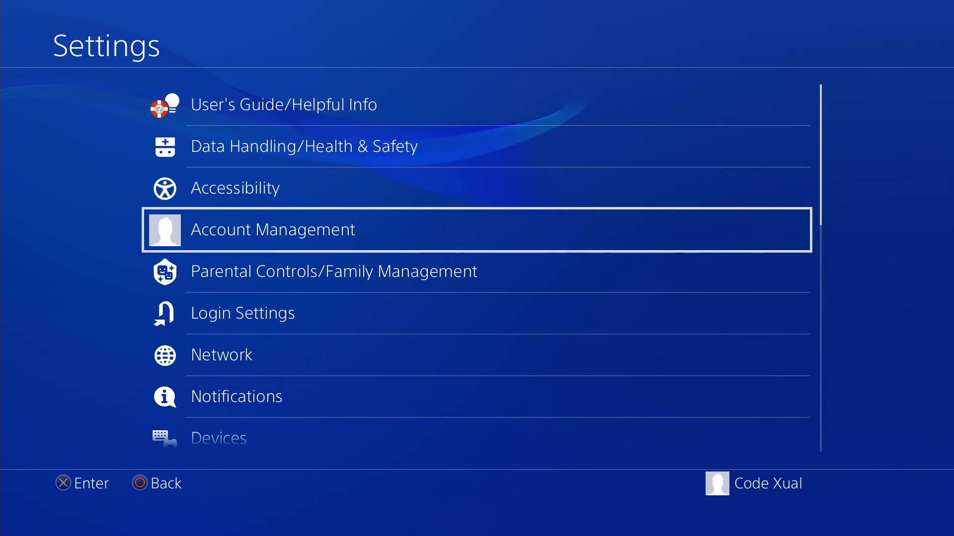
{"action": "key", "text": "Down"}
{"action": "key", "text": "Down"}
{"action": "key", "text": "Down"}
{"action": "key", "text": "Return"}
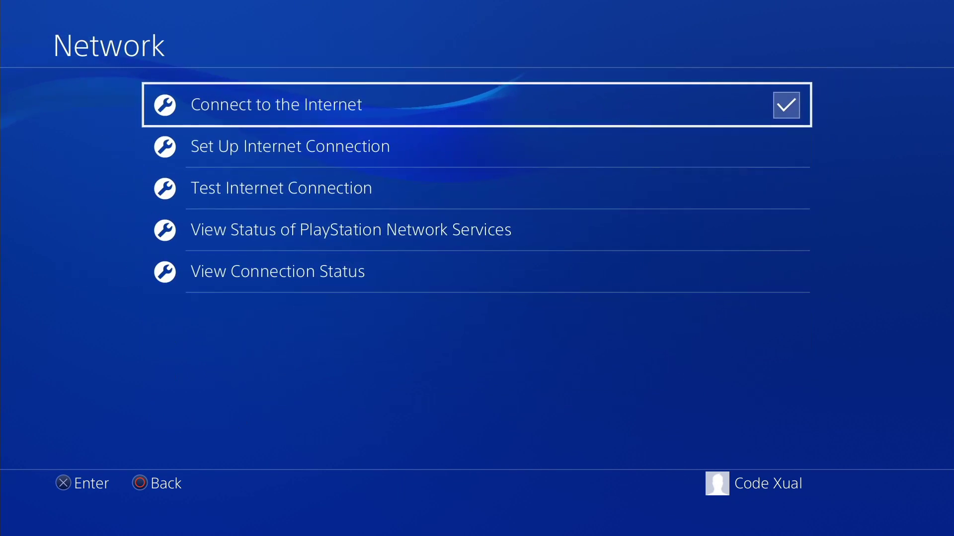
{"action": "key", "text": "Down"}
{"action": "key", "text": "Down"}
{"action": "key", "text": "Down"}
{"action": "key", "text": "Down"}
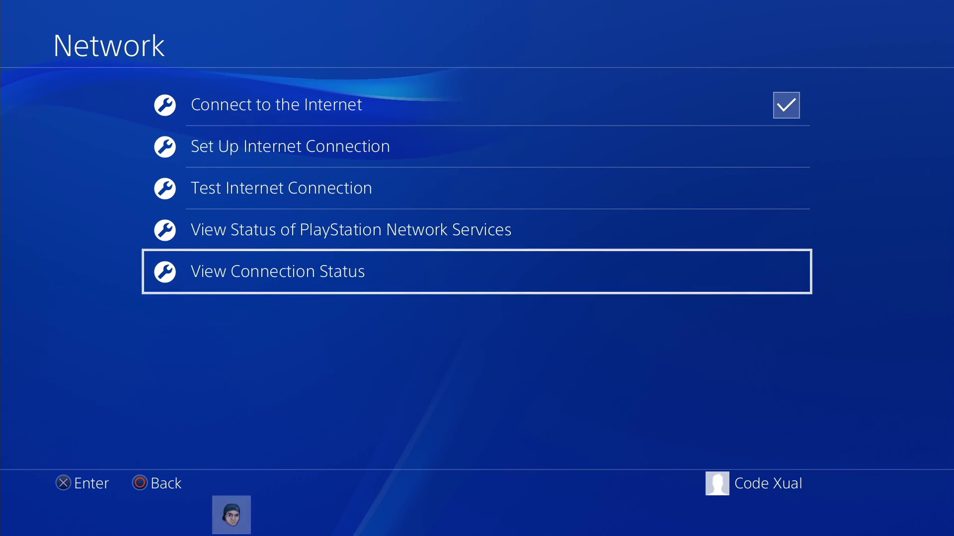
{"action": "key", "text": "Return"}
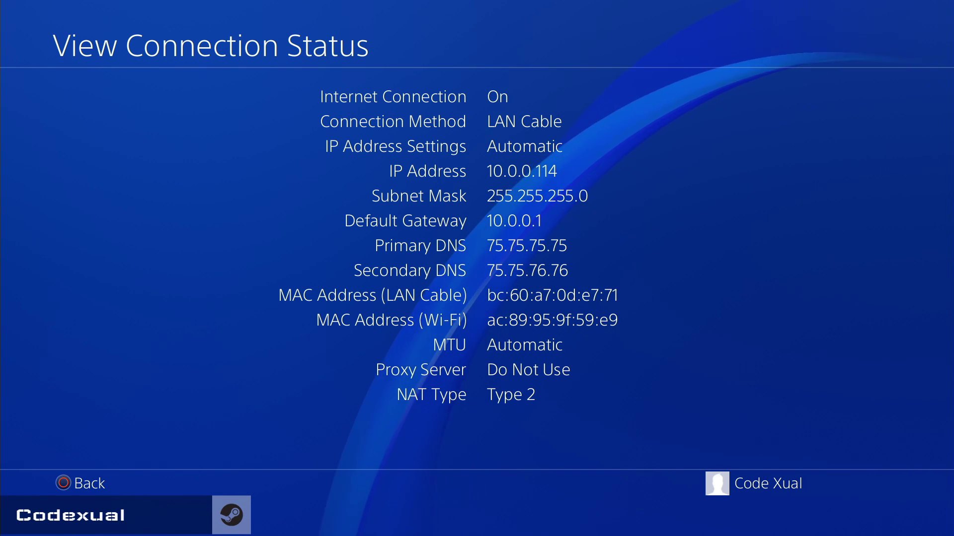
{"action": "left_click", "coordinate": [704, 370]}
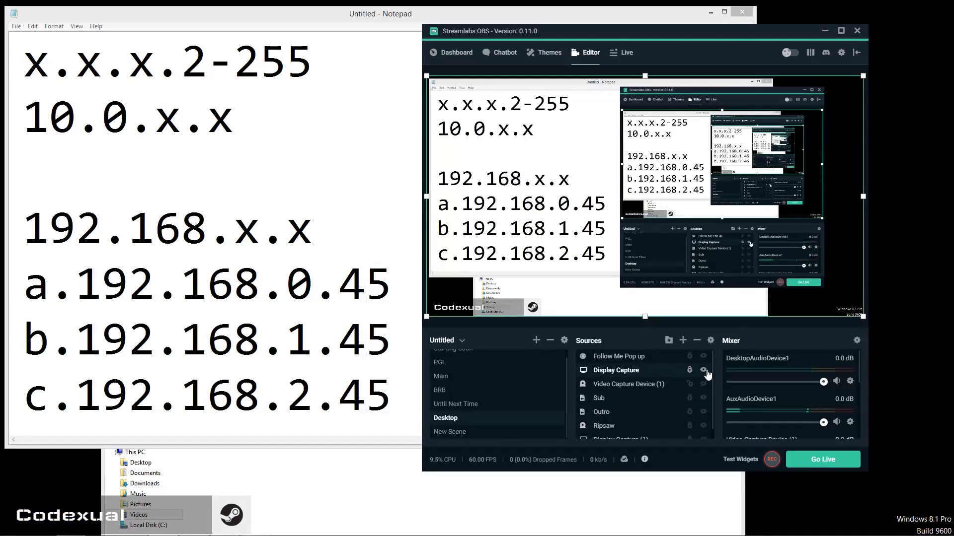
{"action": "left_click", "coordinate": [417, 151]}
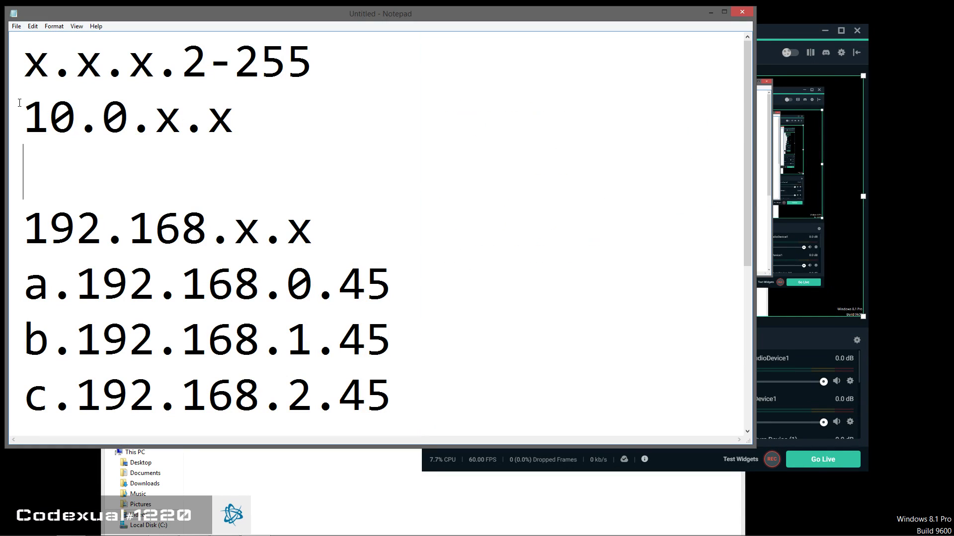
{"action": "left_click_drag", "start_coordinate": [19, 103], "coordinate": [229, 116]}
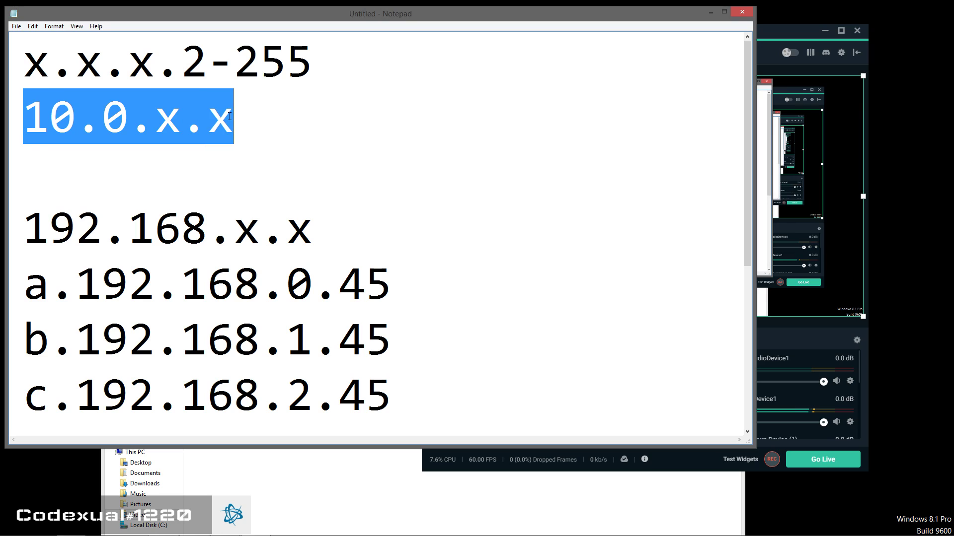
{"action": "left_click", "coordinate": [177, 124]}
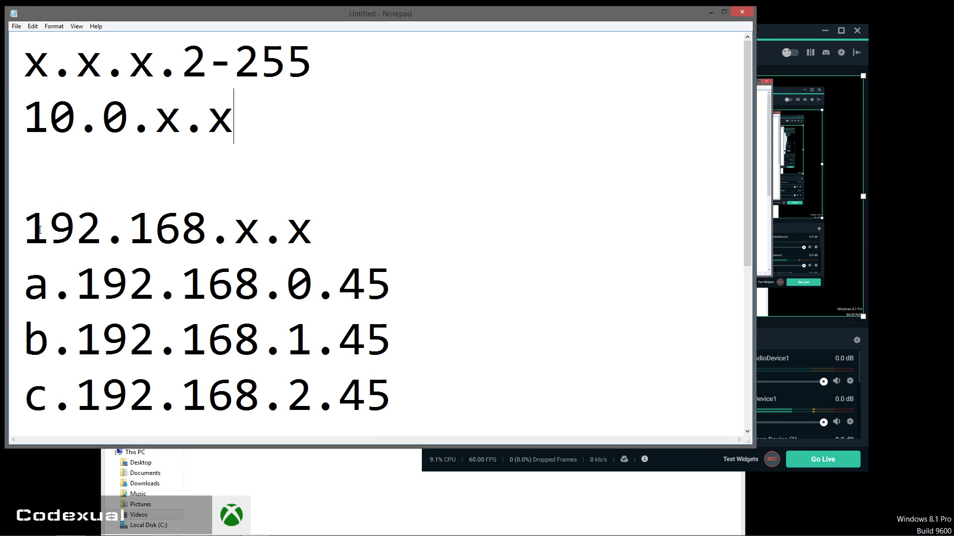
{"action": "left_click_drag", "start_coordinate": [66, 227], "coordinate": [227, 225]}
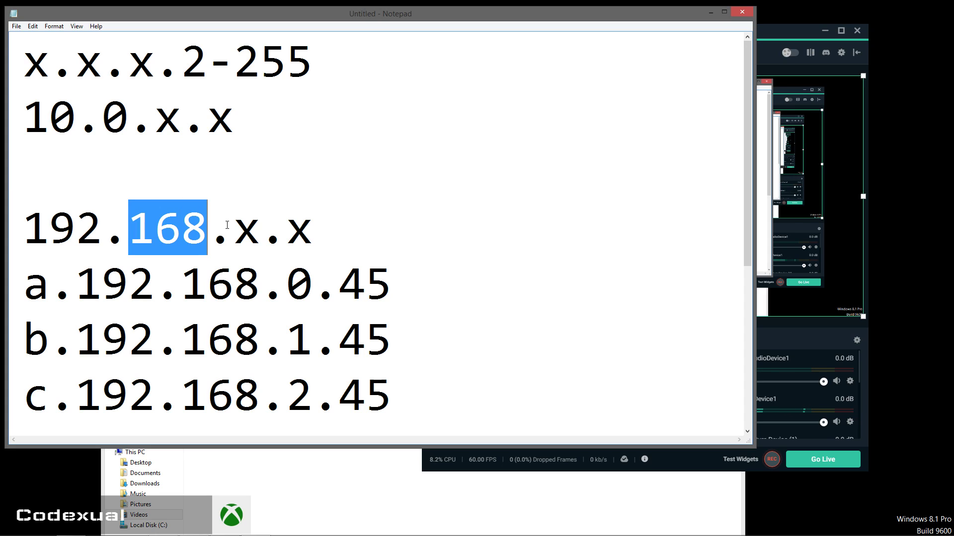
{"action": "left_click_drag", "start_coordinate": [293, 282], "coordinate": [307, 281]}
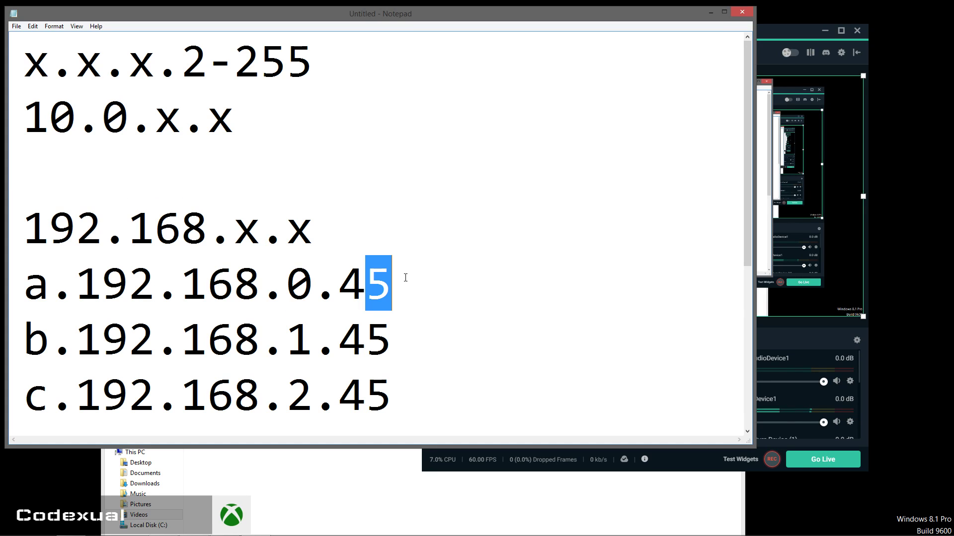
{"action": "left_click_drag", "start_coordinate": [336, 336], "coordinate": [392, 338]}
{"action": "left_click_drag", "start_coordinate": [288, 395], "coordinate": [405, 390]}
{"action": "left_click", "coordinate": [417, 370]}
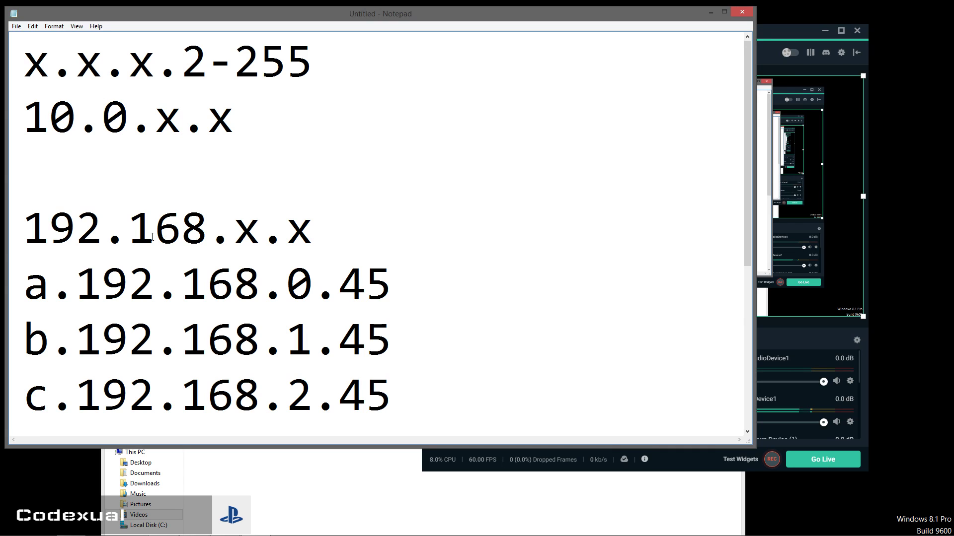
{"action": "left_click_drag", "start_coordinate": [32, 234], "coordinate": [246, 220]}
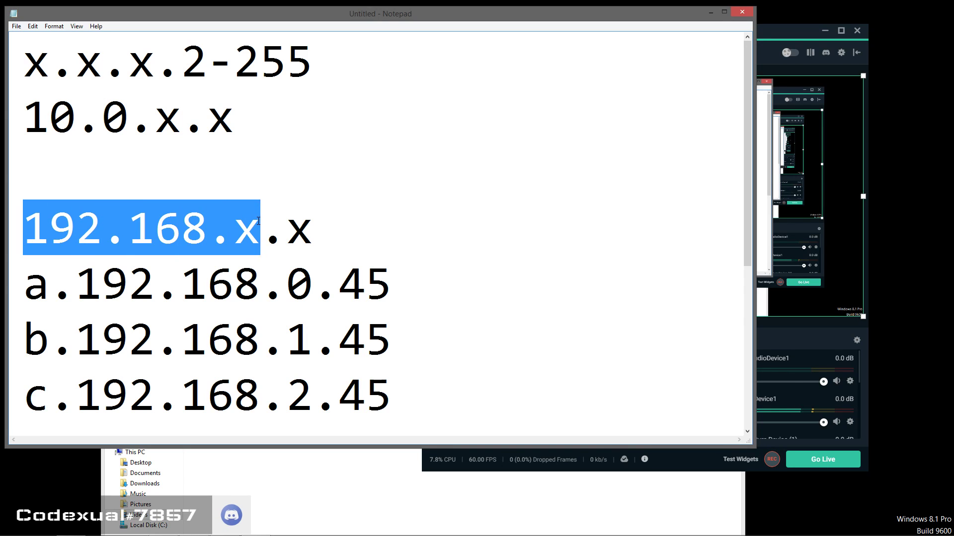
{"action": "left_click_drag", "start_coordinate": [102, 232], "coordinate": [40, 233]}
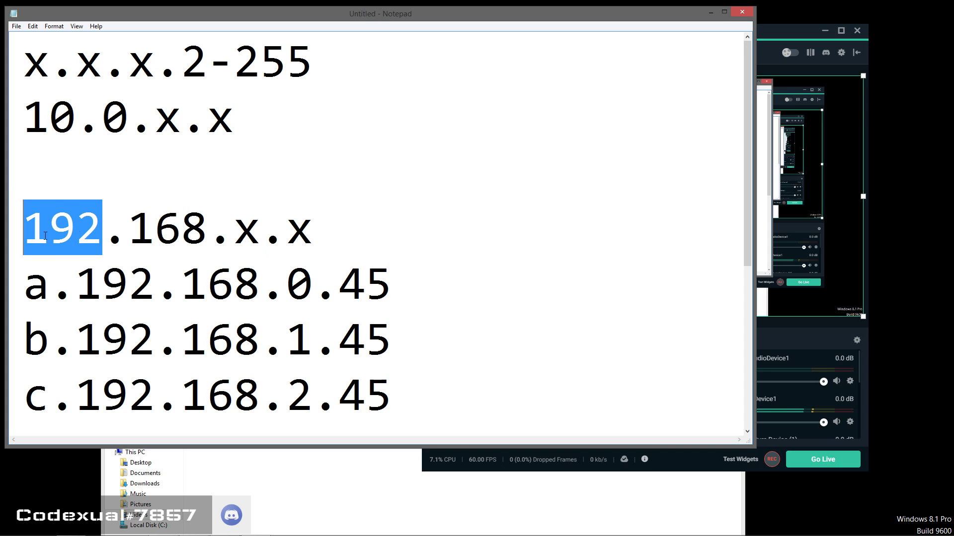
{"action": "left_click_drag", "start_coordinate": [119, 233], "coordinate": [255, 229]}
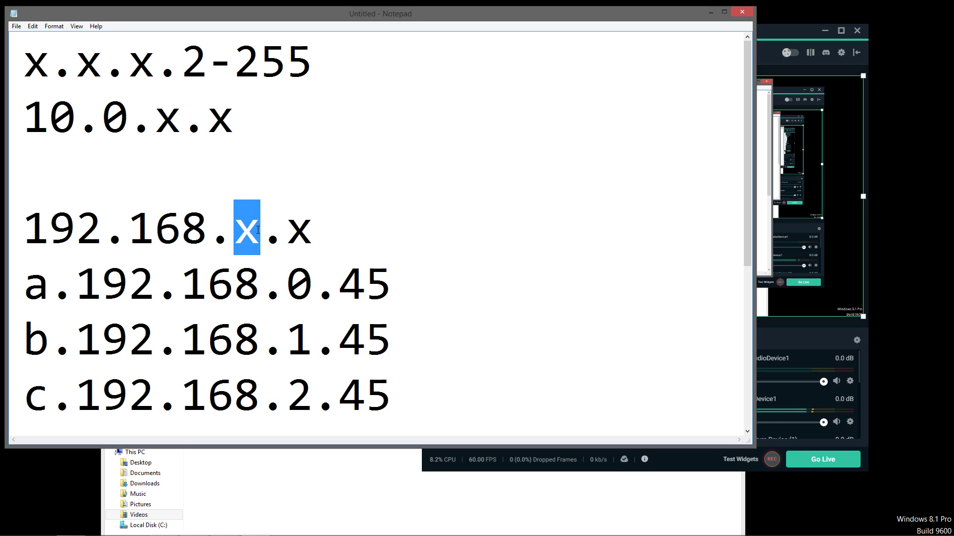
{"action": "double_click", "coordinate": [312, 228]}
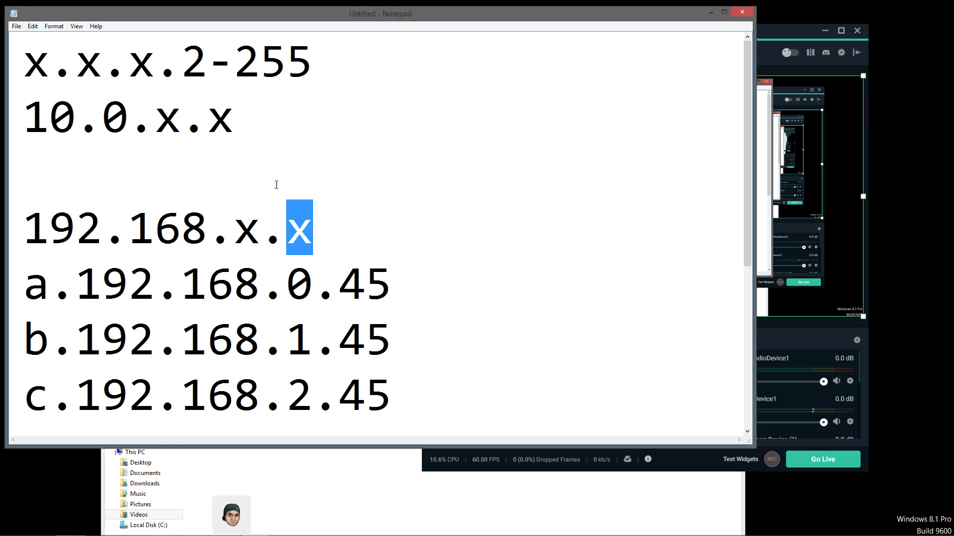
{"action": "left_click", "coordinate": [231, 119]}
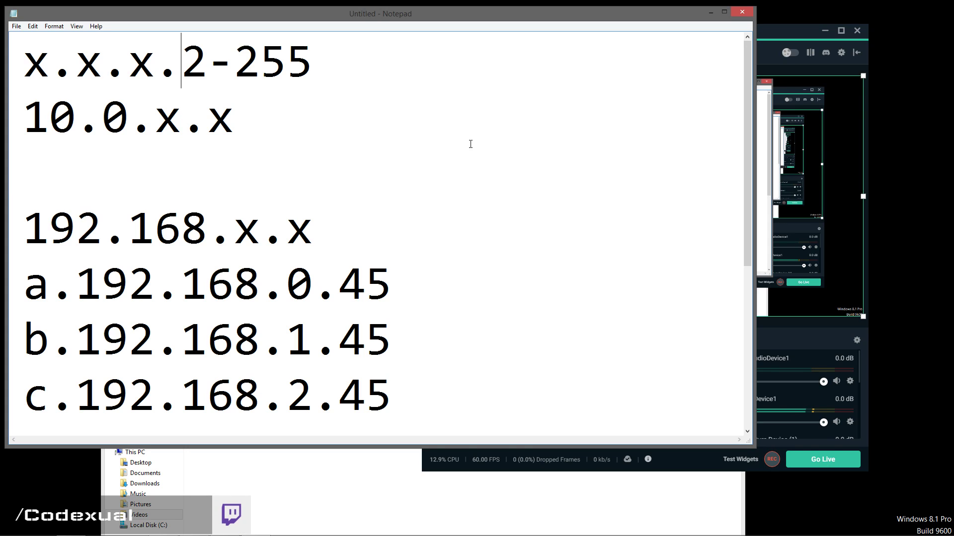
{"action": "left_click_drag", "start_coordinate": [299, 224], "coordinate": [44, 216]}
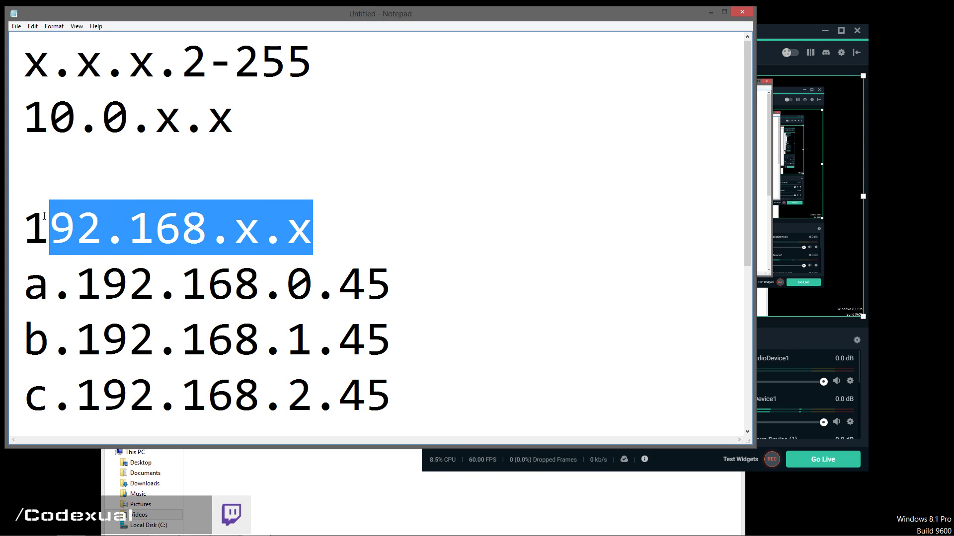
{"action": "left_click", "coordinate": [264, 216]}
{"action": "double_click", "coordinate": [265, 216]}
{"action": "left_click", "coordinate": [563, 255]}
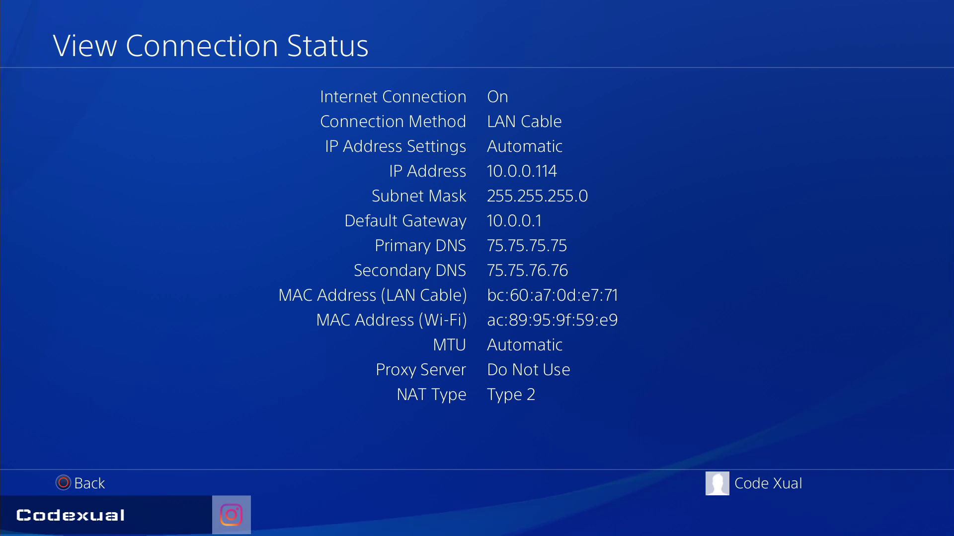
- Leave the connection details and start setting up a new internet connection
{"action": "key", "text": "Escape"}
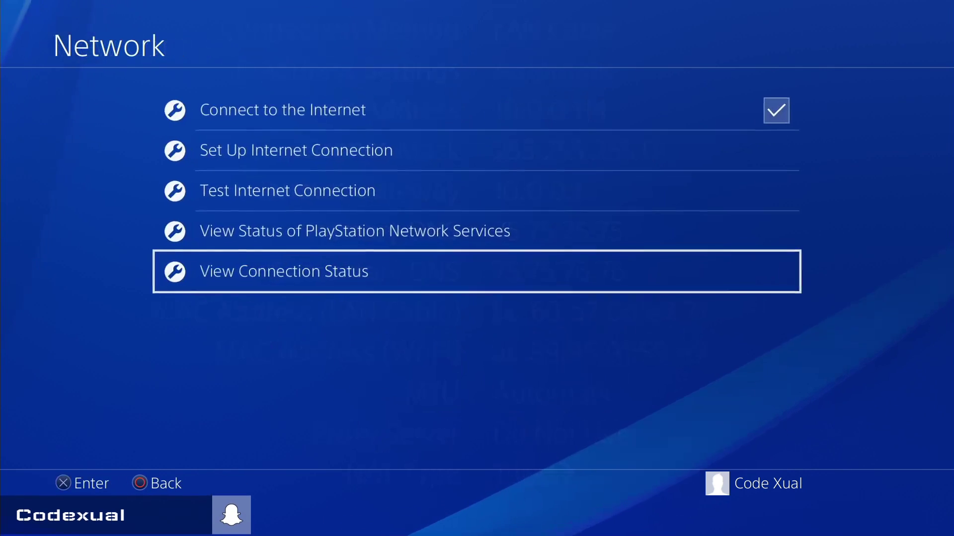
{"action": "key", "text": "Up"}
{"action": "key", "text": "Up"}
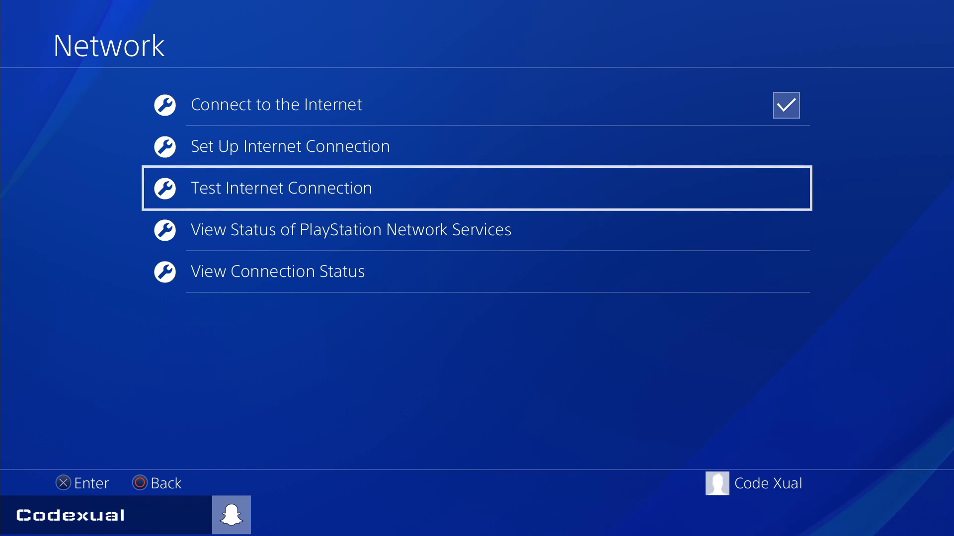
{"action": "key", "text": "Up"}
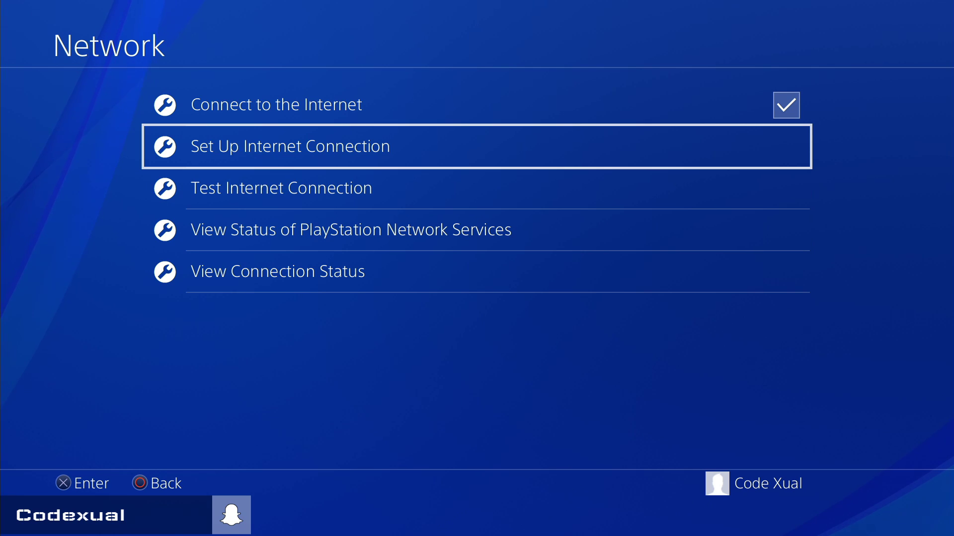
{"action": "key", "text": "Return"}
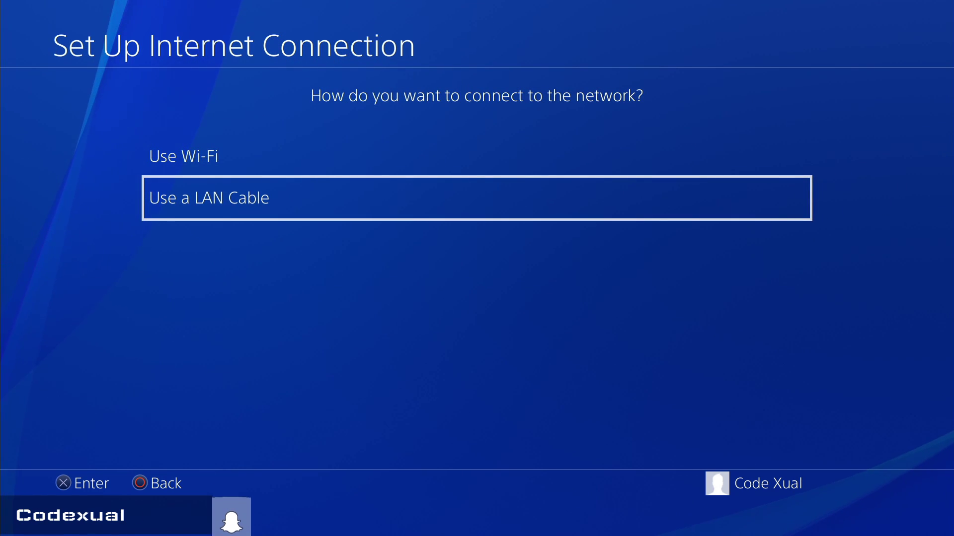
- Choose a LAN Cable connection with Custom setup and Manual IP address settings
{"action": "key", "text": "Up"}
{"action": "key", "text": "Down"}
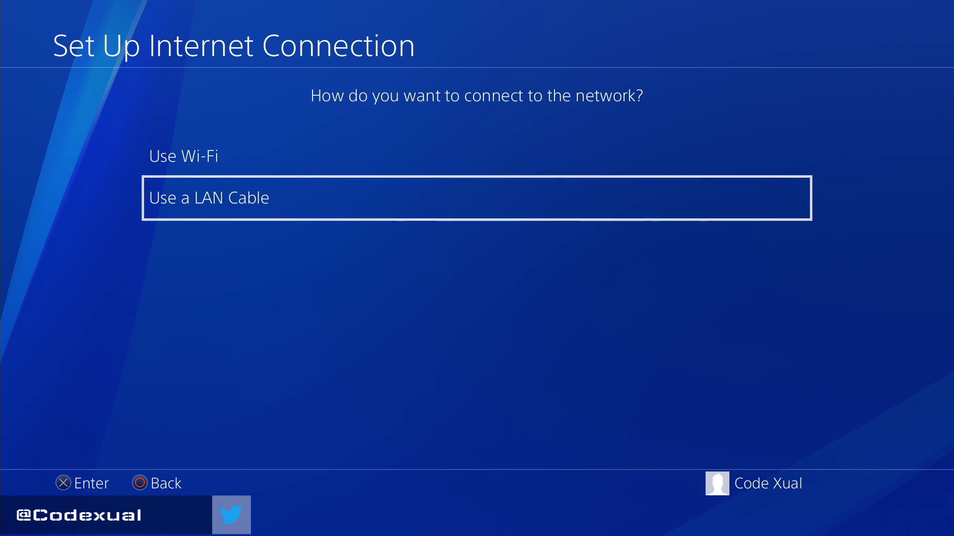
{"action": "key", "text": "Up"}
{"action": "key", "text": "Down"}
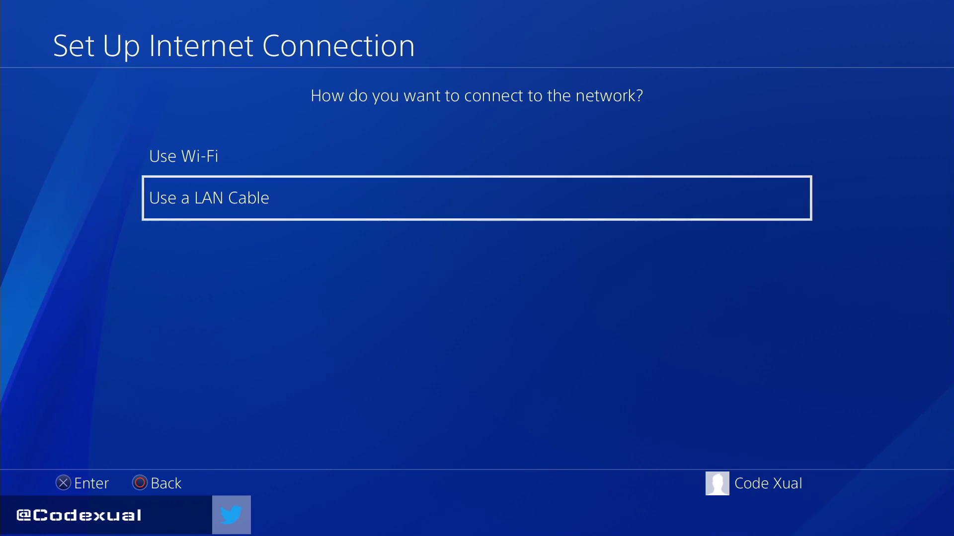
{"action": "key", "text": "Return"}
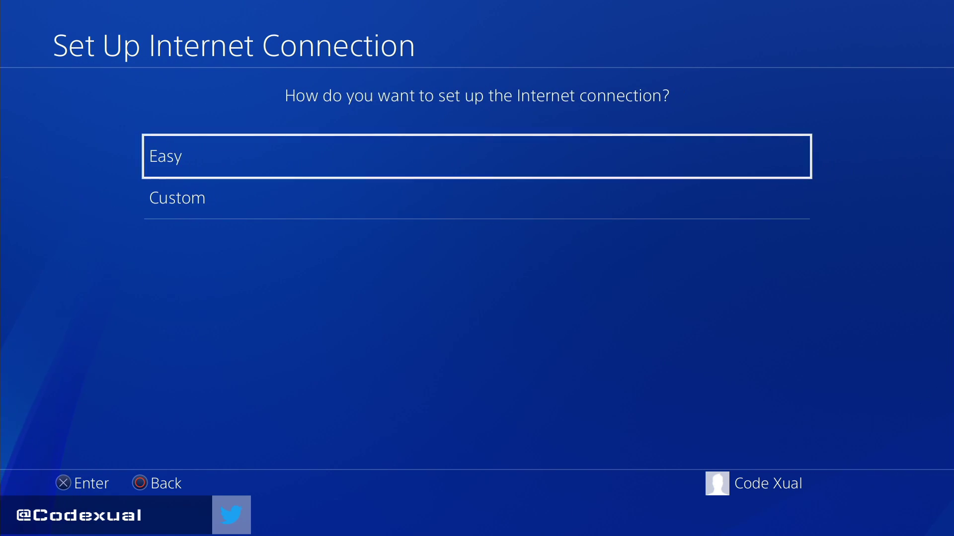
{"action": "key", "text": "Down"}
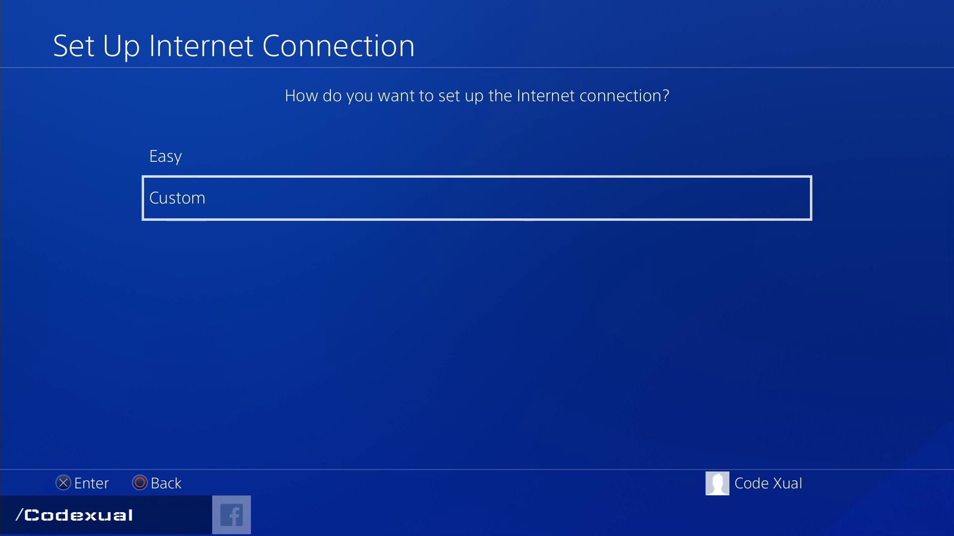
{"action": "key", "text": "Return"}
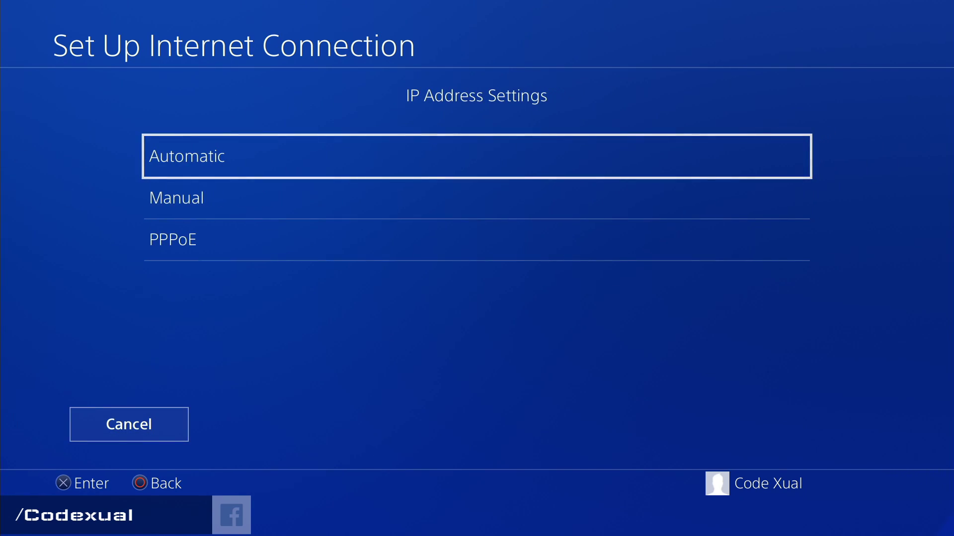
{"action": "key", "text": "Down"}
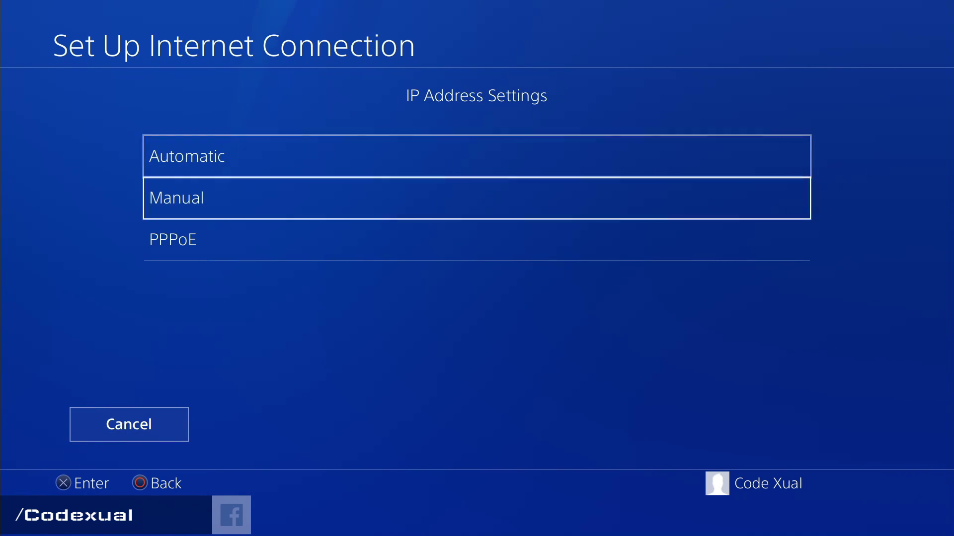
{"action": "key", "text": "Return"}
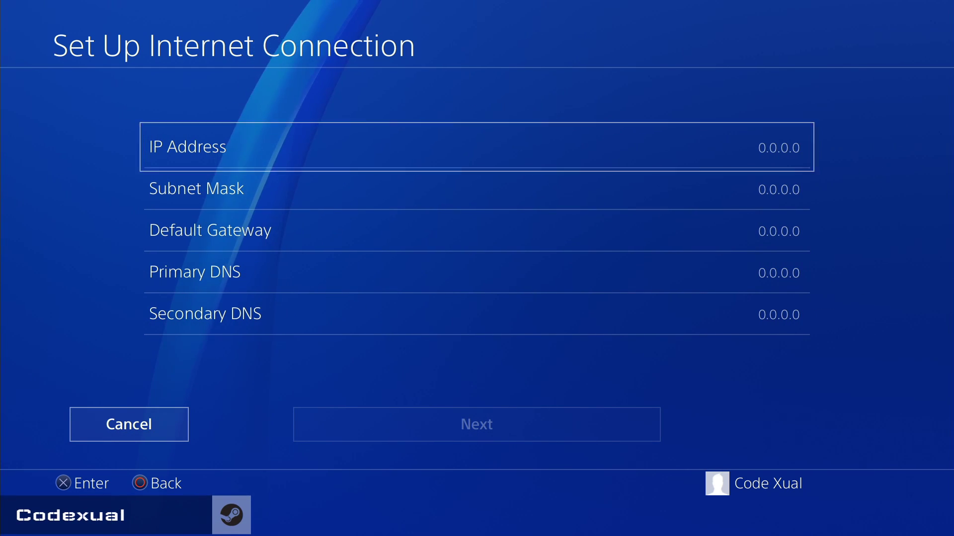
- Replace the 0.0.0.0 IP Address with 10.0.0.111
{"action": "key", "text": "Return"}
{"action": "key", "text": "Left"}
{"action": "key", "text": "Up"}
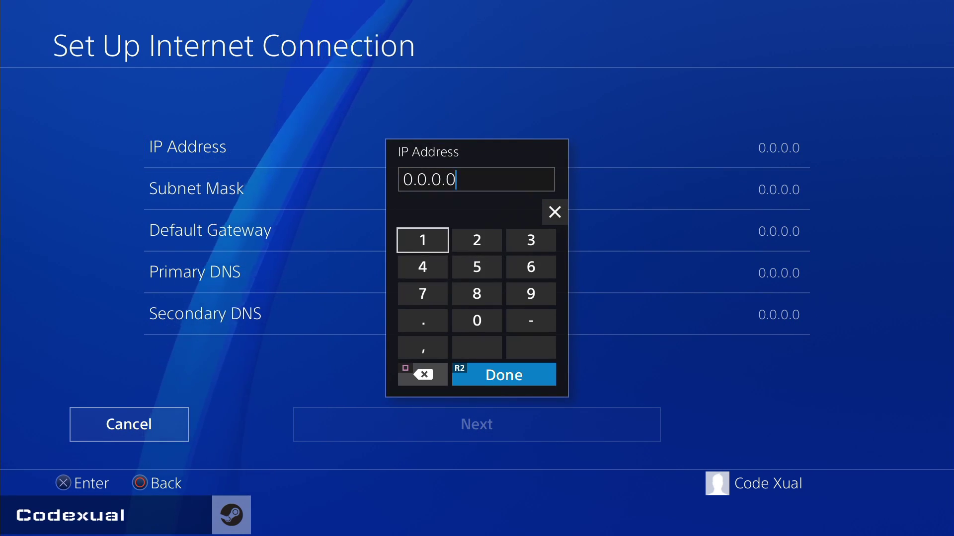
{"action": "key", "text": "BackSpace"}
{"action": "key", "text": "BackSpace"}
{"action": "key", "text": "BackSpace"}
{"action": "key", "text": "BackSpace"}
{"action": "key", "text": "BackSpace"}
{"action": "key", "text": "BackSpace"}
{"action": "key", "text": "BackSpace"}
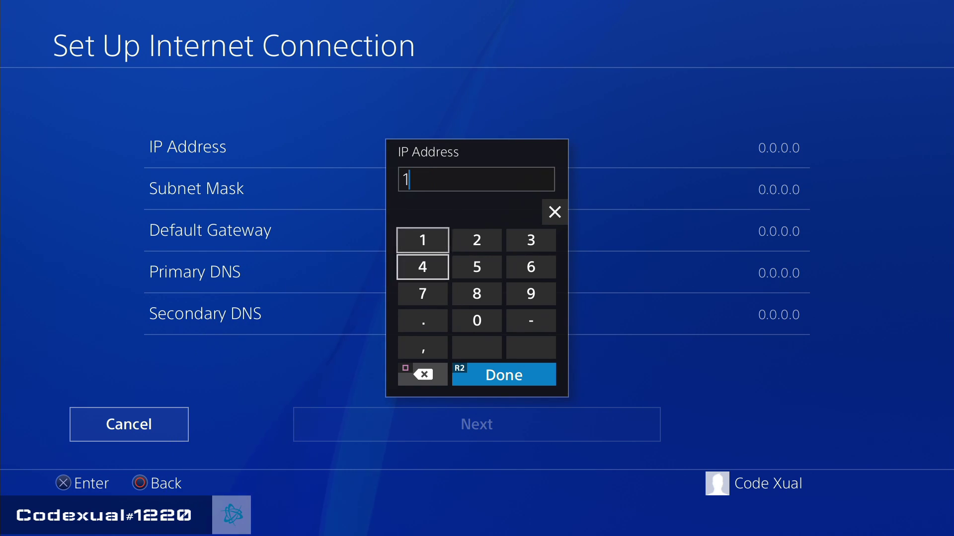
{"action": "type", "text": "10."}
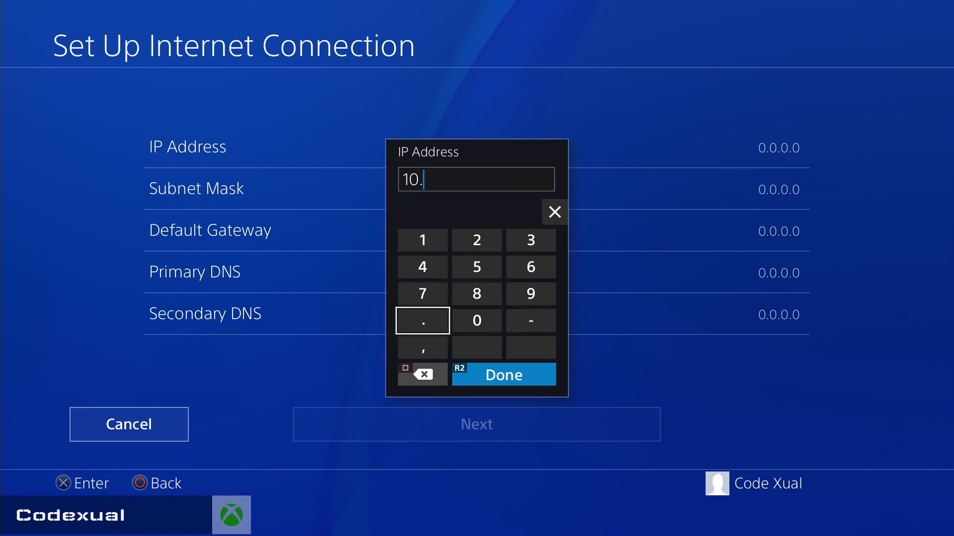
{"action": "type", "text": "0.0"}
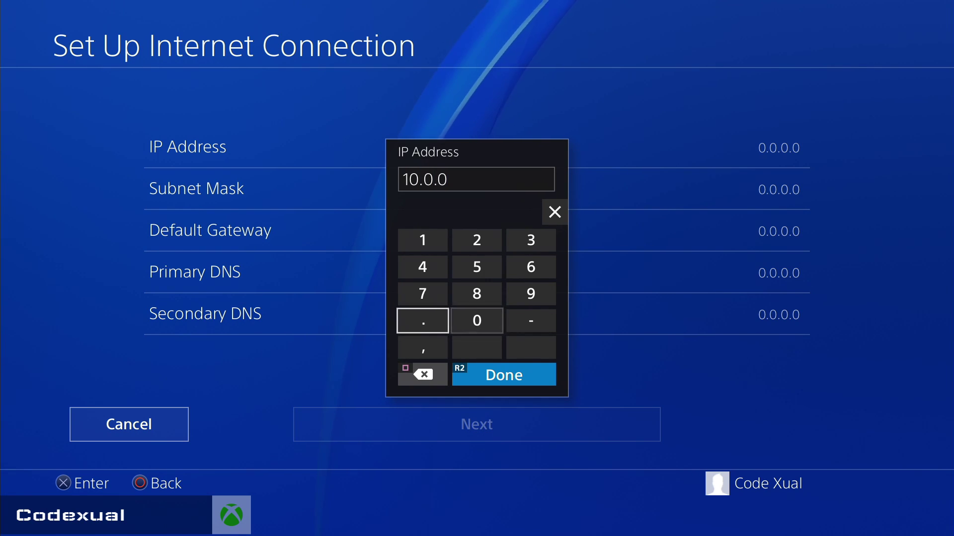
{"action": "type", "text": ".11"}
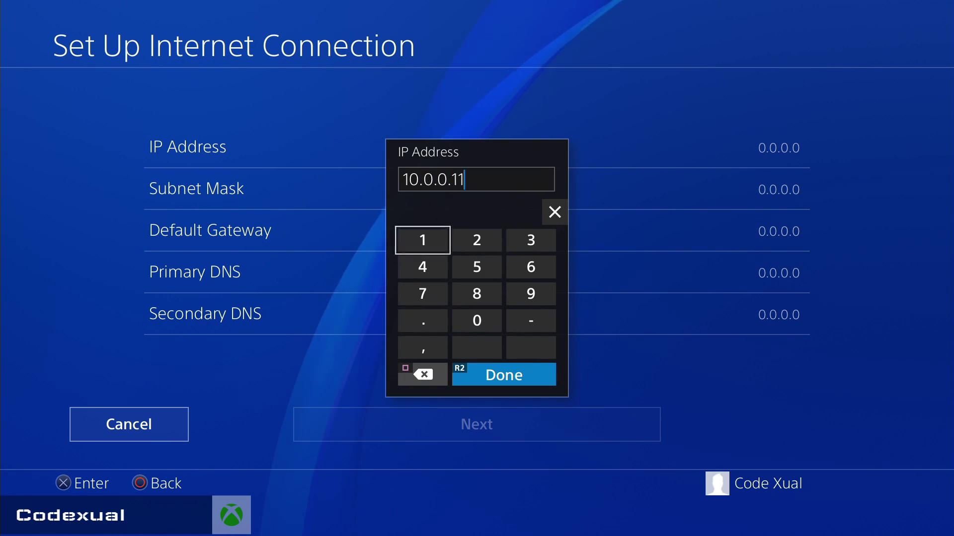
{"action": "type", "text": "1"}
{"action": "key", "text": "Right"}
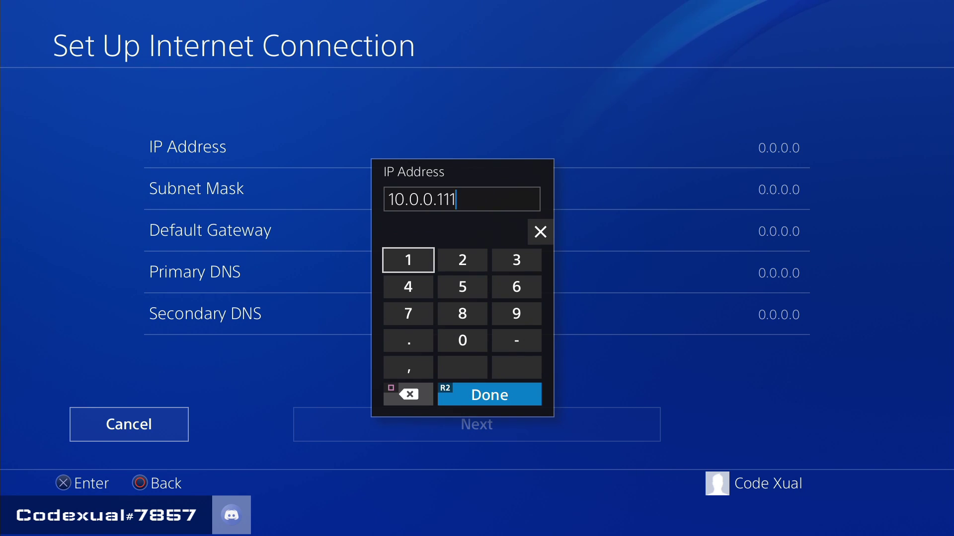
{"action": "key", "text": "Return"}
- Enter 255.255.255.0 as the Subnet Mask
{"action": "key", "text": "Down"}
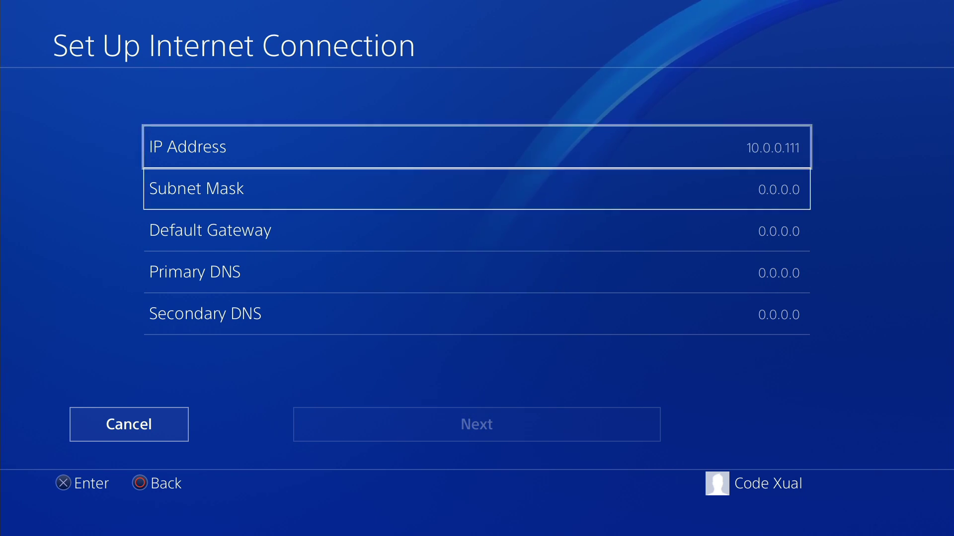
{"action": "key", "text": "Return"}
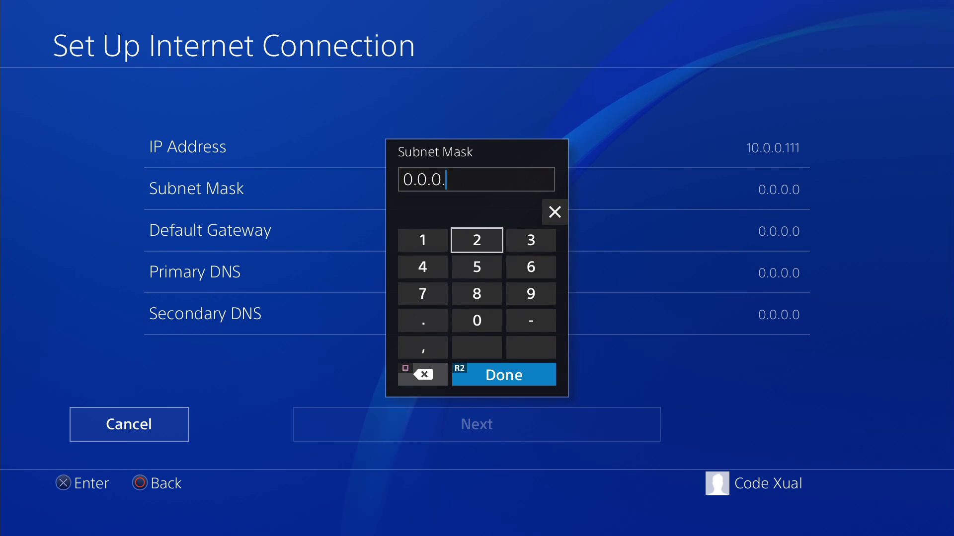
{"action": "type", "text": "255"}
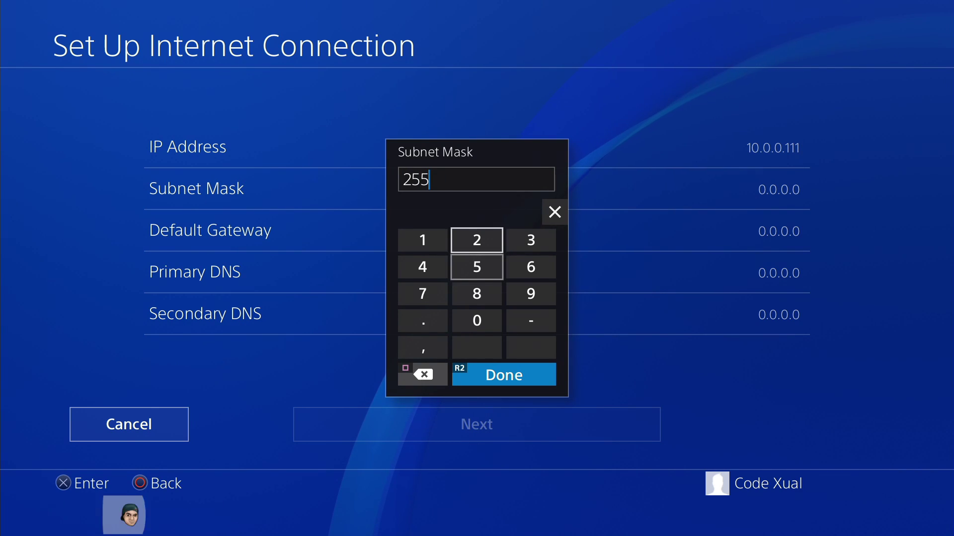
{"action": "key", "text": "Down"}
{"action": "key", "text": "Down"}
{"action": "key", "text": "Down"}
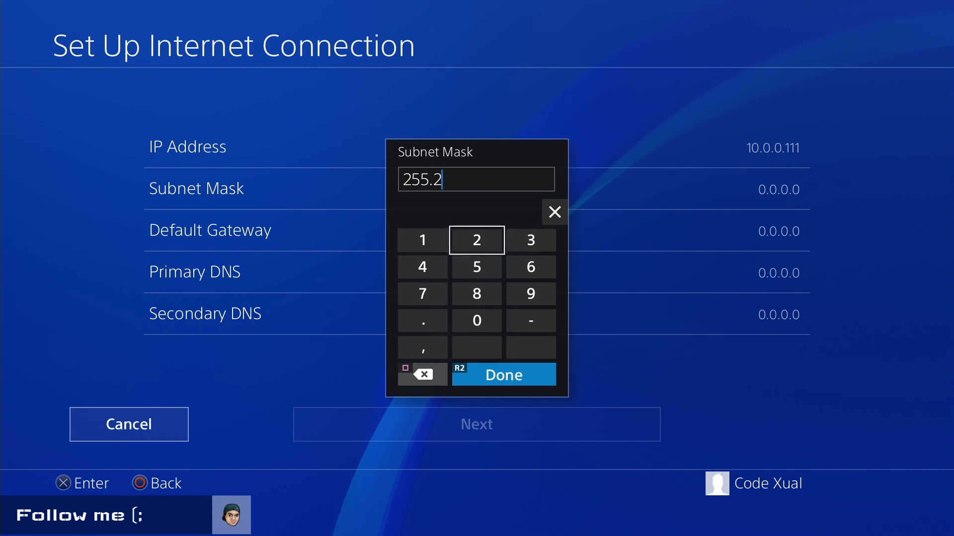
{"action": "key", "text": "Up"}
{"action": "key", "text": "Up"}
{"action": "key", "text": "Right"}
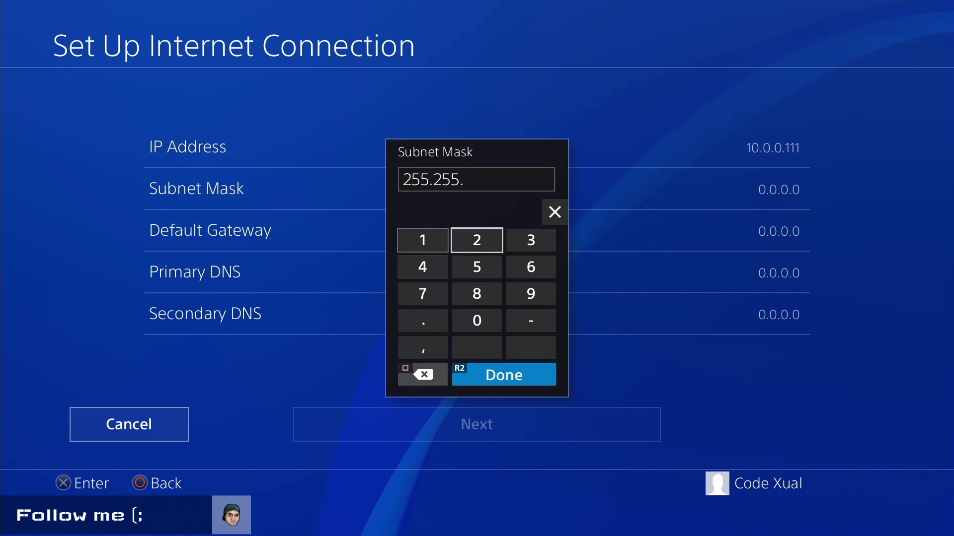
{"action": "type", "text": "255"}
{"action": "key", "text": "Down"}
{"action": "key", "text": "Down"}
{"action": "key", "text": "Left"}
{"action": "type", "text": "."}
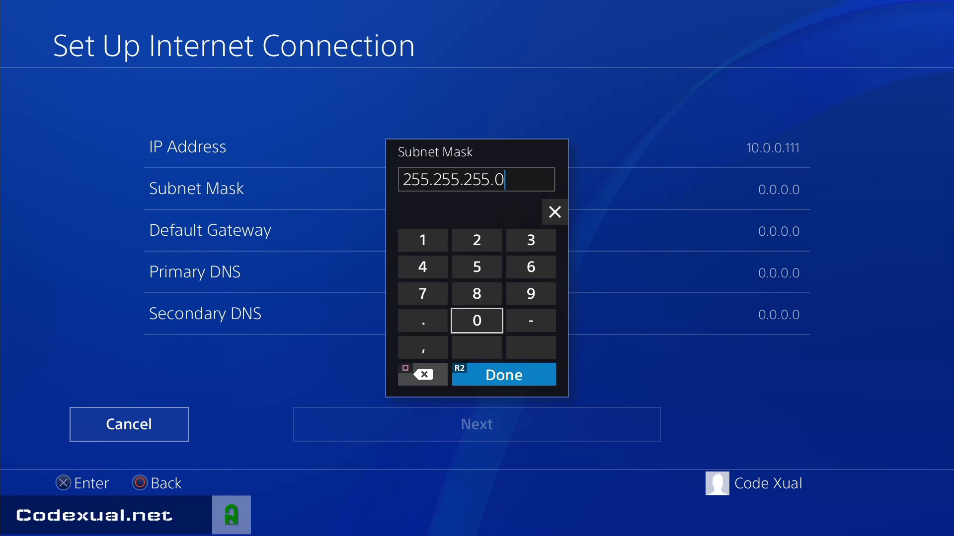
{"action": "key", "text": "Return"}
{"action": "key", "text": "Down"}
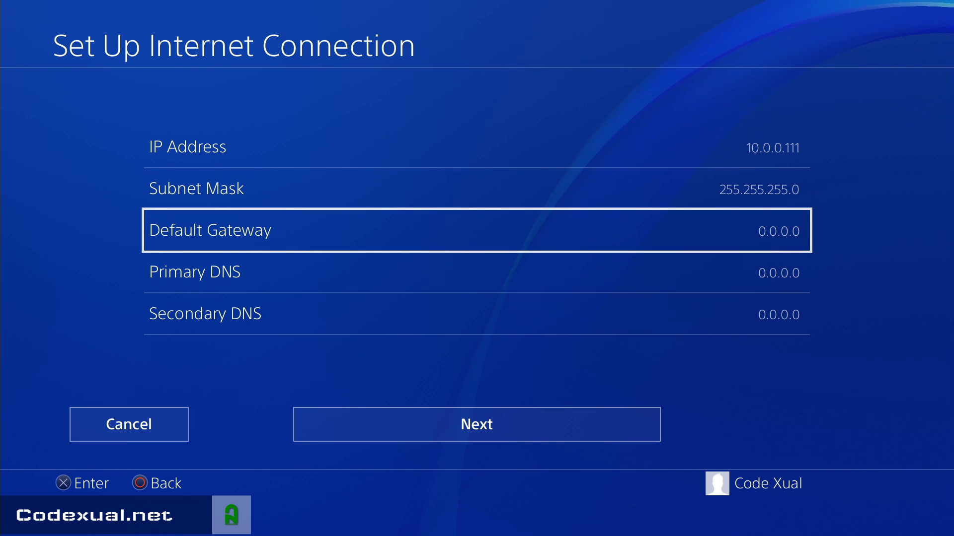
{"action": "key", "text": "Return"}
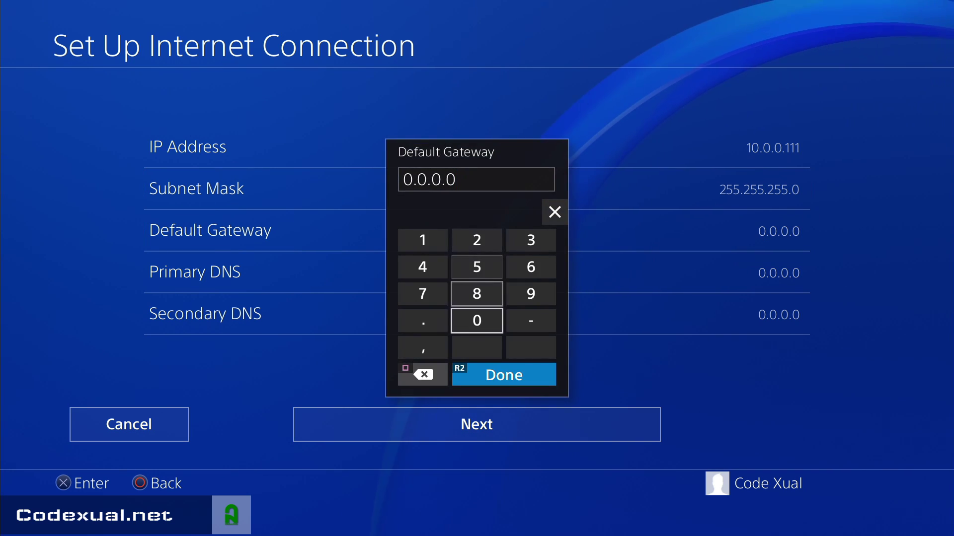
- Attempt the Default Gateway as 10.0.01 and dismiss the invalid character error
{"action": "key", "text": "Up"}
{"action": "key", "text": "Up"}
{"action": "key", "text": "Up"}
{"action": "key", "text": "Return"}
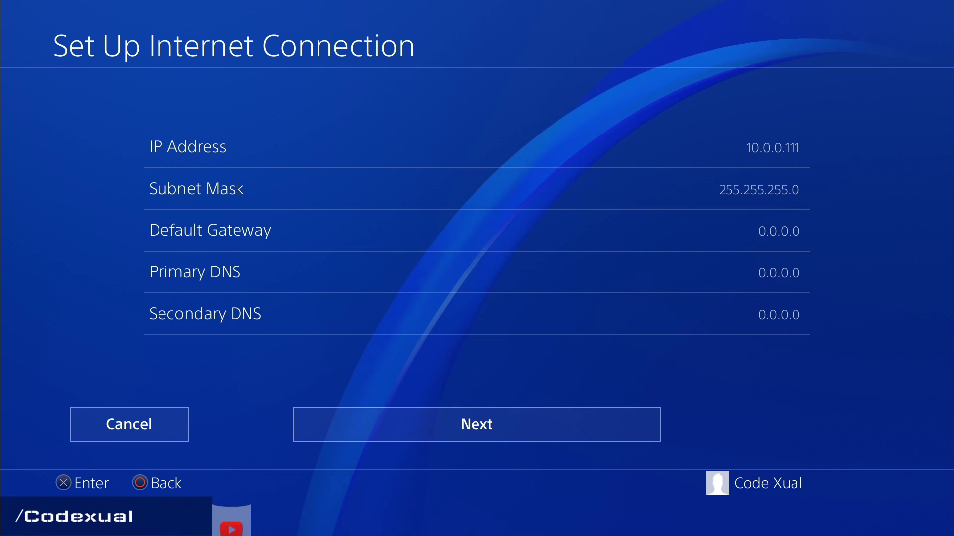
{"action": "key", "text": "Return"}
{"action": "key", "text": "BackSpace"}
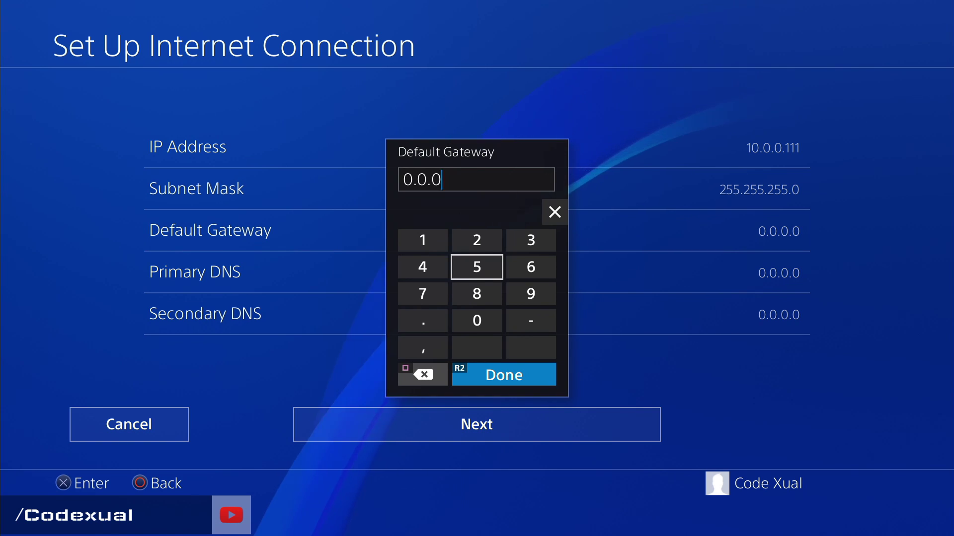
{"action": "key", "text": "BackSpace"}
{"action": "key", "text": "BackSpace"}
{"action": "key", "text": "BackSpace"}
{"action": "key", "text": "BackSpace"}
{"action": "key", "text": "BackSpace"}
{"action": "key", "text": "Up"}
{"action": "key", "text": "Up"}
{"action": "key", "text": "Down"}
{"action": "key", "text": "Left"}
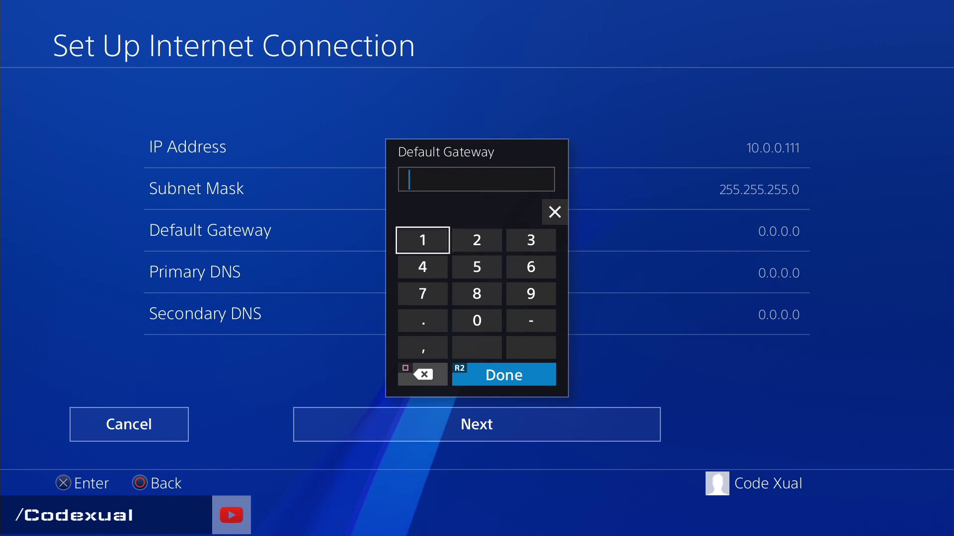
{"action": "type", "text": "10.0."}
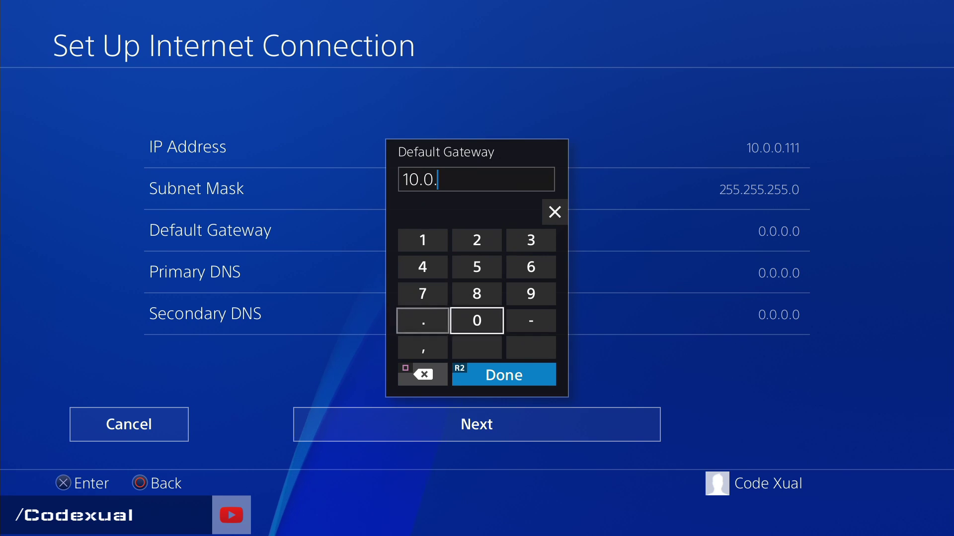
{"action": "type", "text": "01"}
{"action": "key", "text": "Return"}
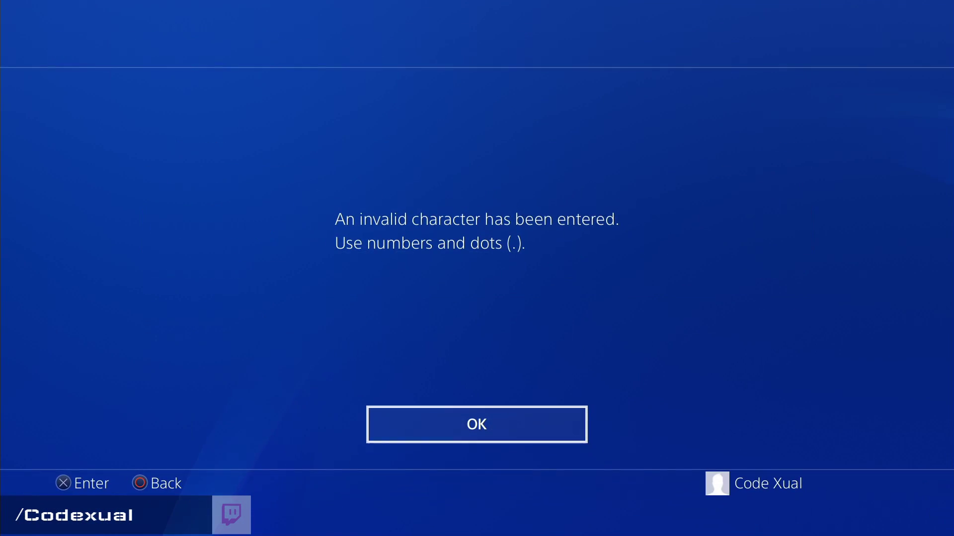
{"action": "key", "text": "Return"}
{"action": "key", "text": "Return"}
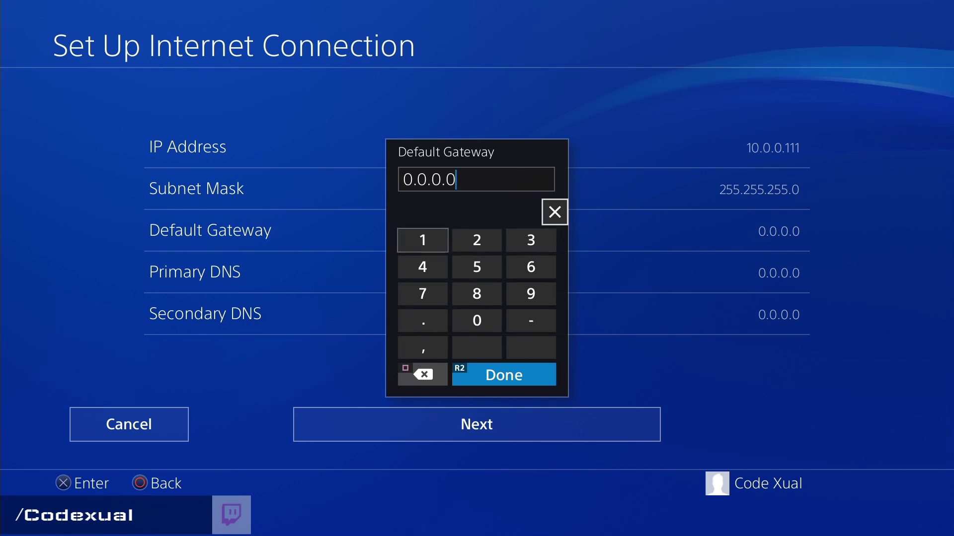
{"action": "key", "text": "Return"}
{"action": "key", "text": "Return"}
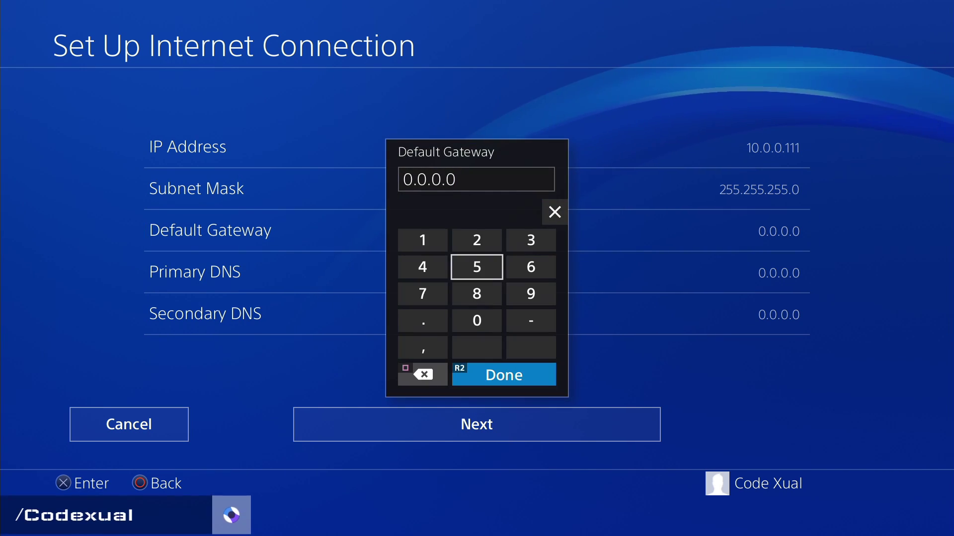
- Reopen the Default Gateway, erase 0.0.0.0 and begin entering 10
{"action": "key", "text": "Down"}
{"action": "key", "text": "Up"}
{"action": "key", "text": "Up"}
{"action": "key", "text": "Left"}
{"action": "key", "text": "Down"}
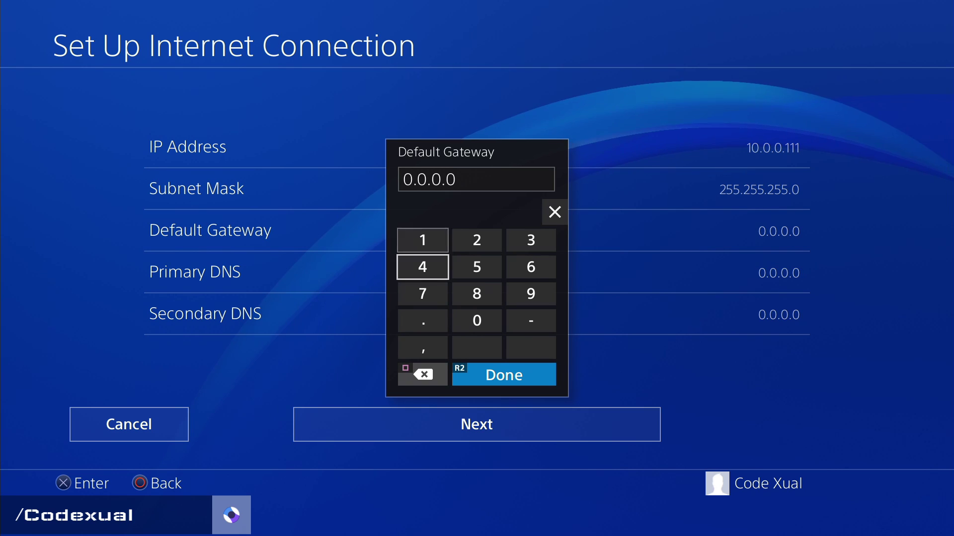
{"action": "key", "text": "Down"}
{"action": "key", "text": "Down"}
{"action": "key", "text": "Down"}
{"action": "key", "text": "Down"}
{"action": "key", "text": "Return"}
{"action": "key", "text": "Return"}
{"action": "key", "text": "Return"}
{"action": "key", "text": "Return"}
{"action": "key", "text": "Return"}
{"action": "key", "text": "Return"}
{"action": "key", "text": "Return"}
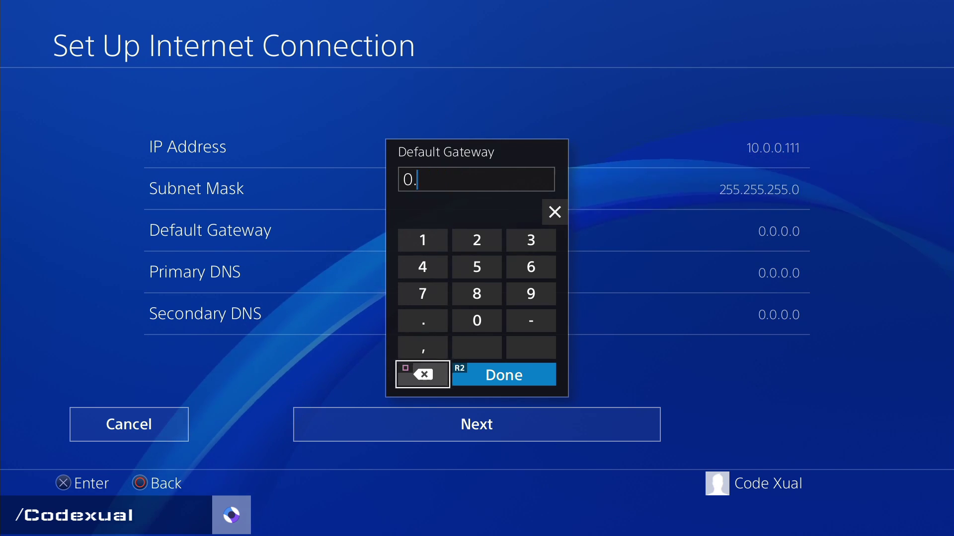
{"action": "key", "text": "Up"}
{"action": "key", "text": "Up"}
{"action": "key", "text": "Up"}
- Complete the Default Gateway as 10.0.0.1 and commit it
{"action": "key", "text": "Up"}
{"action": "key", "text": "Up"}
{"action": "key", "text": "Return"}
{"action": "key", "text": "Down"}
{"action": "key", "text": "Down"}
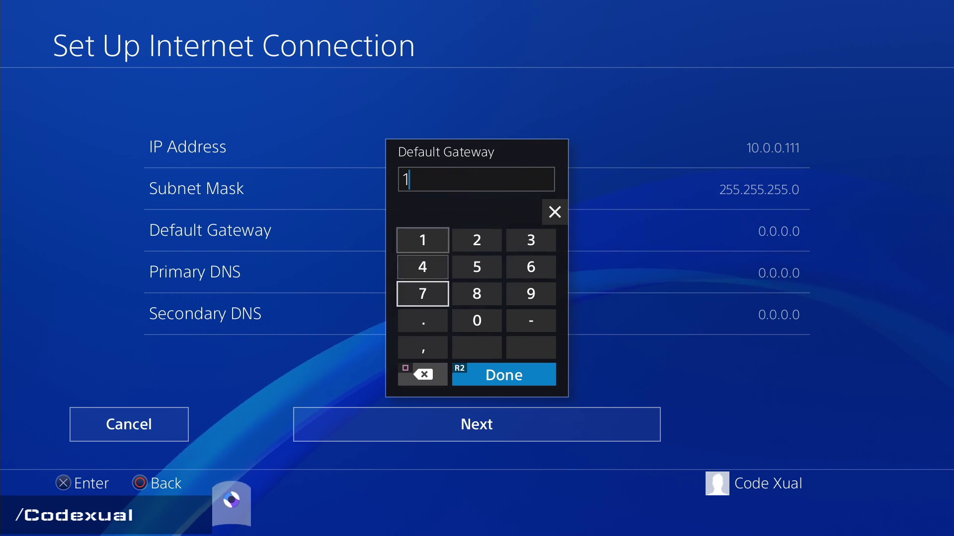
{"action": "key", "text": "Down"}
{"action": "key", "text": "Right"}
{"action": "key", "text": "Return"}
{"action": "key", "text": "Left"}
{"action": "key", "text": "Return"}
{"action": "key", "text": "Right"}
{"action": "key", "text": "Return"}
{"action": "key", "text": "Left"}
{"action": "key", "text": "Return"}
{"action": "key", "text": "Right"}
{"action": "key", "text": "Return"}
{"action": "key", "text": "Up"}
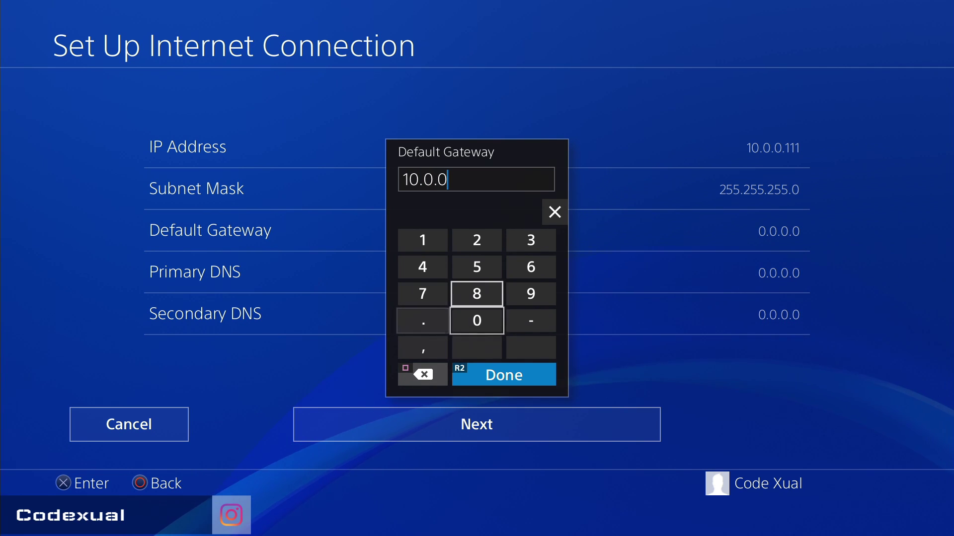
{"action": "key", "text": "Up"}
{"action": "key", "text": "Left"}
{"action": "key", "text": "Up"}
{"action": "key", "text": "Down"}
{"action": "key", "text": "Down"}
{"action": "key", "text": "Down"}
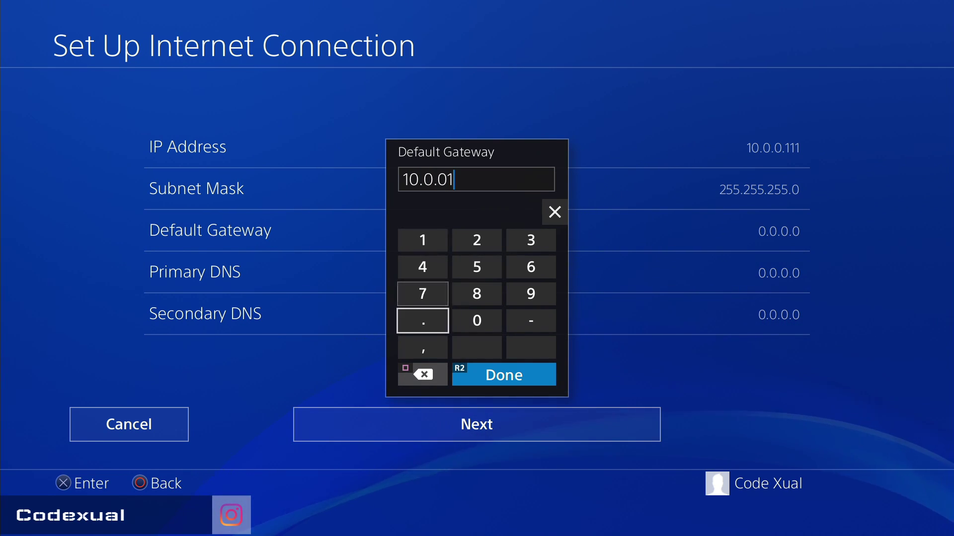
{"action": "key", "text": "Down"}
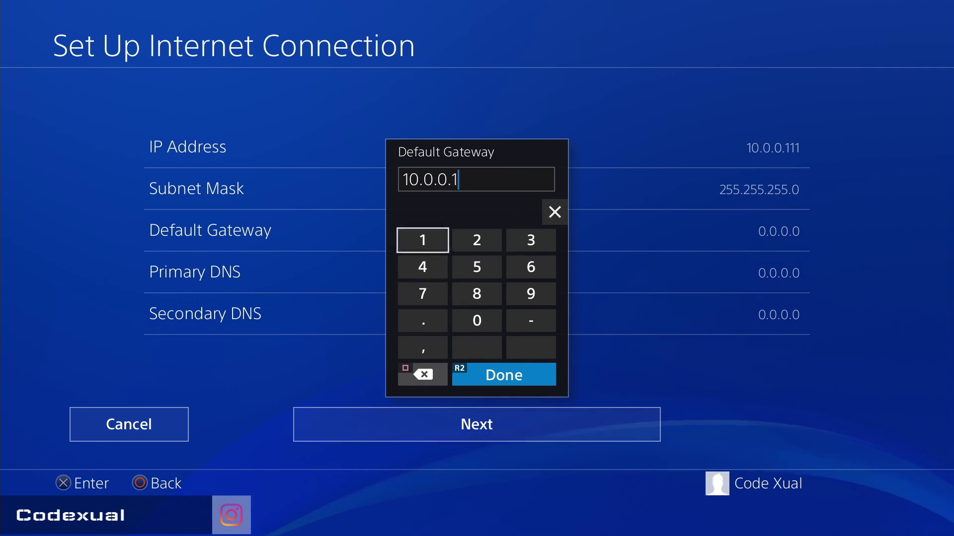
{"action": "key", "text": "Return"}
{"action": "key", "text": "Down"}
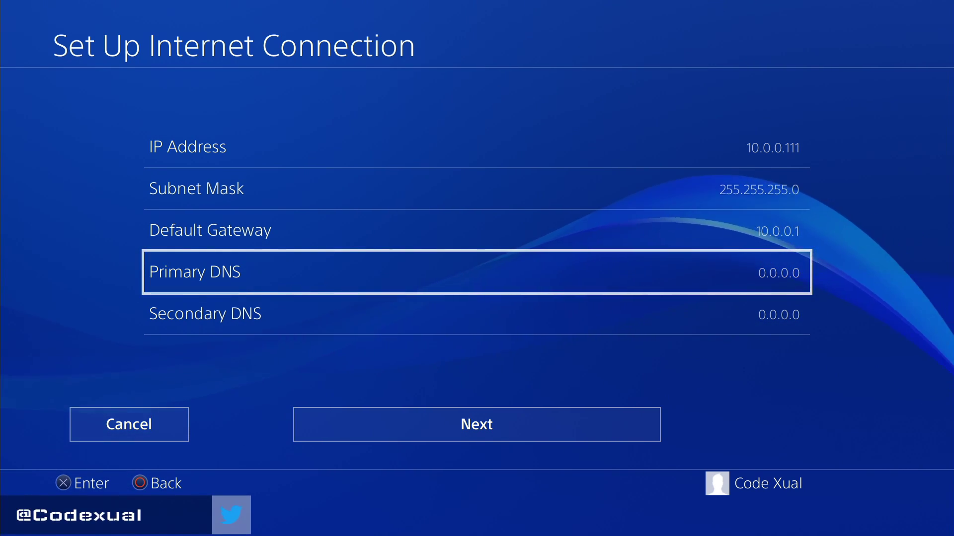
- Clear the Primary DNS 0.0.0.0 value, mistakenly entering 10.0.0.1 instead
{"action": "key", "text": "Return"}
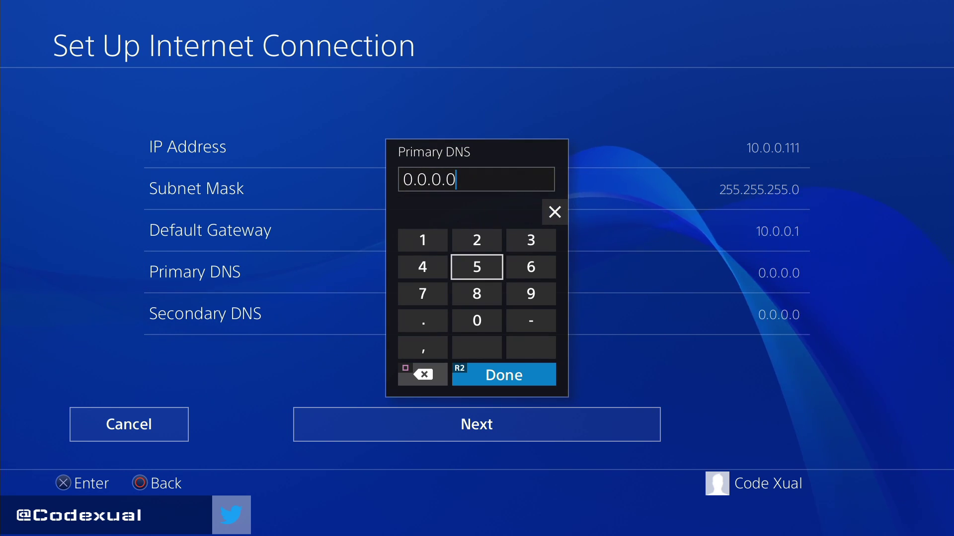
{"action": "key", "text": "Up"}
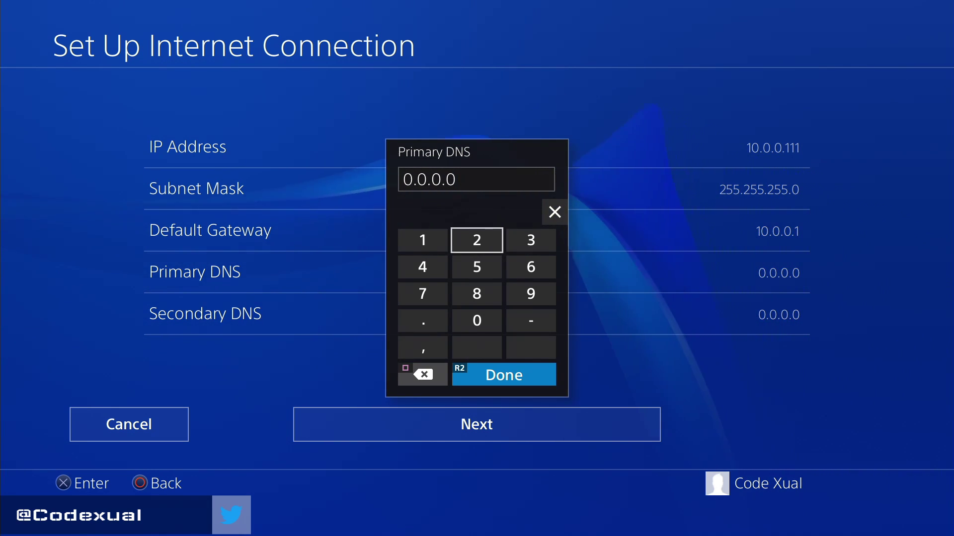
{"action": "key", "text": "Escape"}
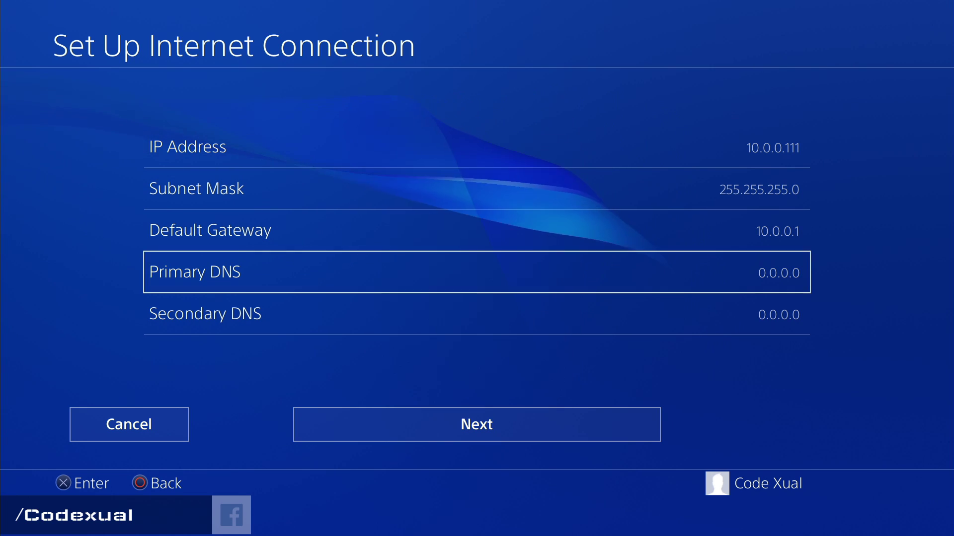
{"action": "key", "text": "Return"}
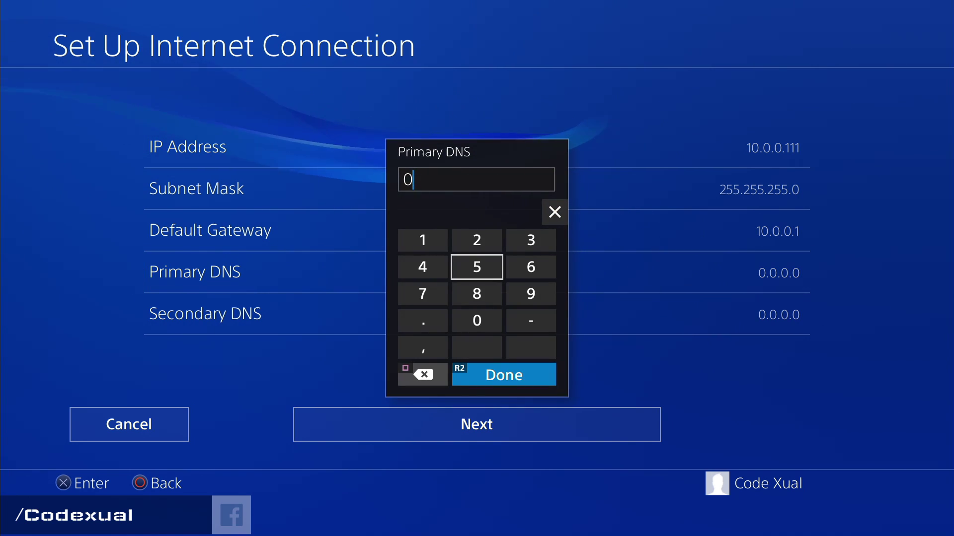
{"action": "key", "text": "BackSpace"}
{"action": "key", "text": "Down"}
{"action": "key", "text": "Down"}
{"action": "key", "text": "Left"}
{"action": "type", "text": "1"}
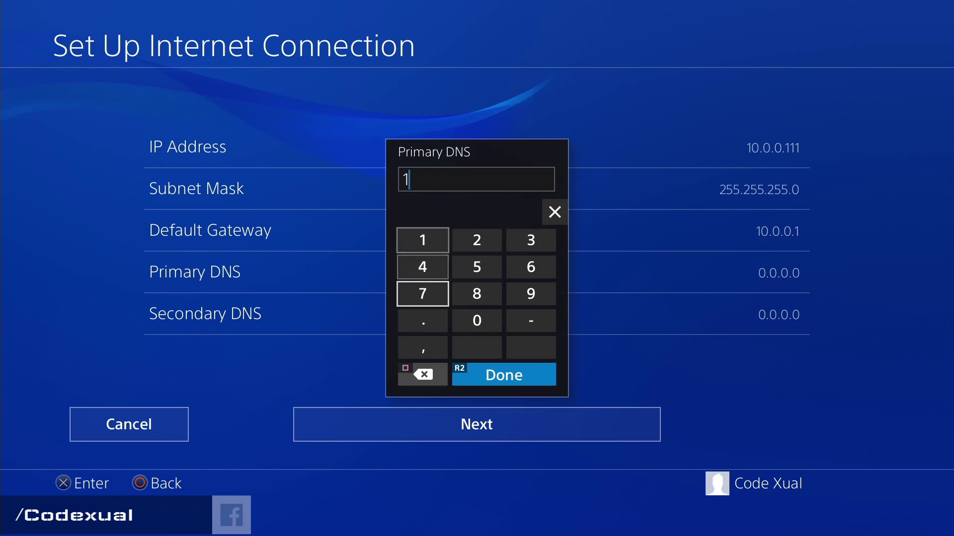
{"action": "type", "text": "0.0.0"}
{"action": "key", "text": "Up"}
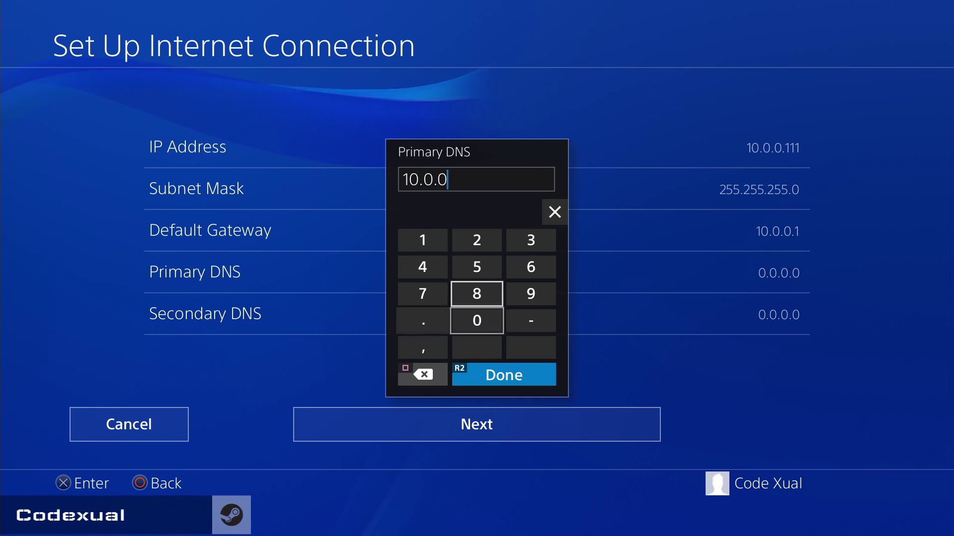
{"action": "key", "text": "Up"}
{"action": "key", "text": "Up"}
{"action": "key", "text": "Left"}
{"action": "type", "text": "1"}
{"action": "key", "text": "Down"}
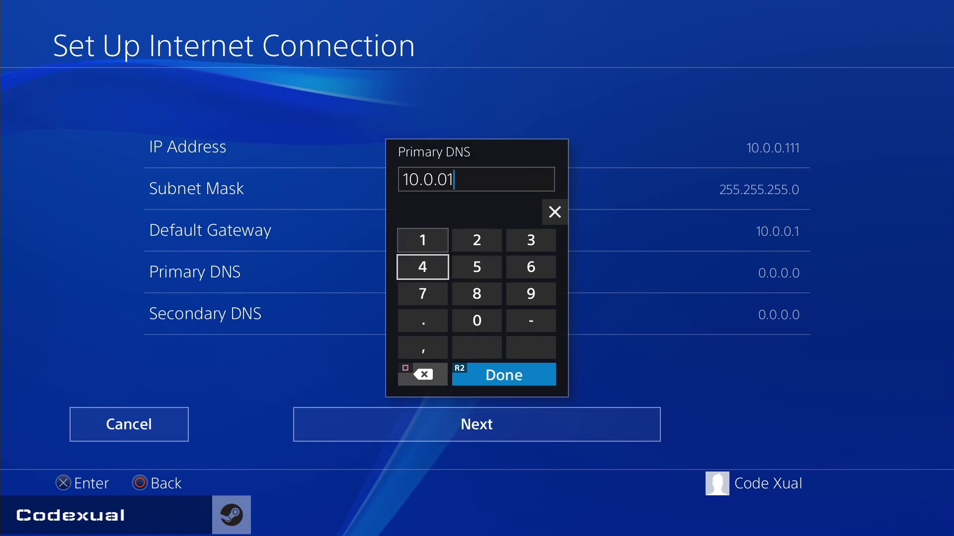
{"action": "key", "text": "Down"}
{"action": "key", "text": "Down"}
{"action": "key", "text": "BackSpace"}
{"action": "type", "text": "."}
{"action": "key", "text": "Up"}
{"action": "key", "text": "Up"}
{"action": "key", "text": "Up"}
{"action": "type", "text": "1"}
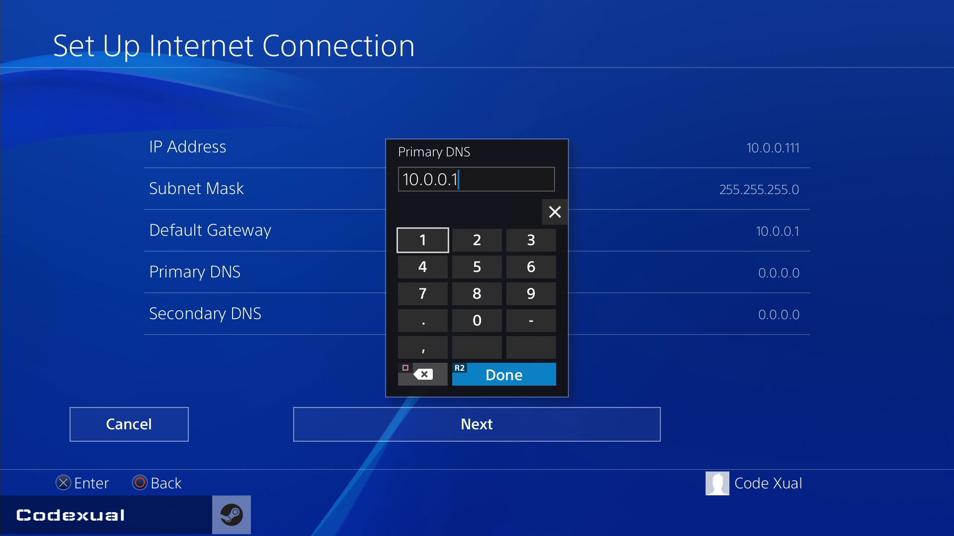
- Erase the mistaken entry and set the Primary DNS to 1.1.1.1
{"action": "key", "text": "BackSpace"}
{"action": "key", "text": "BackSpace"}
{"action": "key", "text": "BackSpace"}
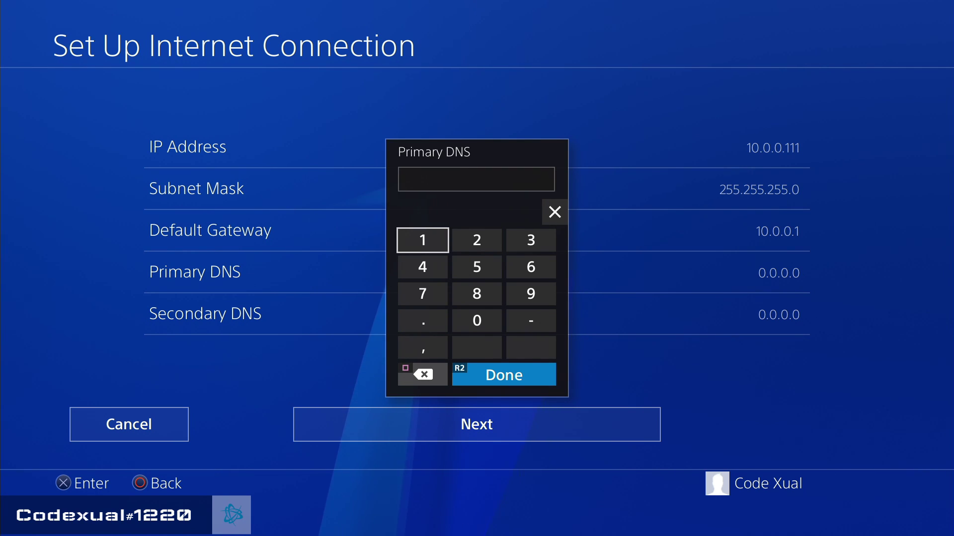
{"action": "key", "text": "Down"}
{"action": "key", "text": "Down"}
{"action": "key", "text": "Down"}
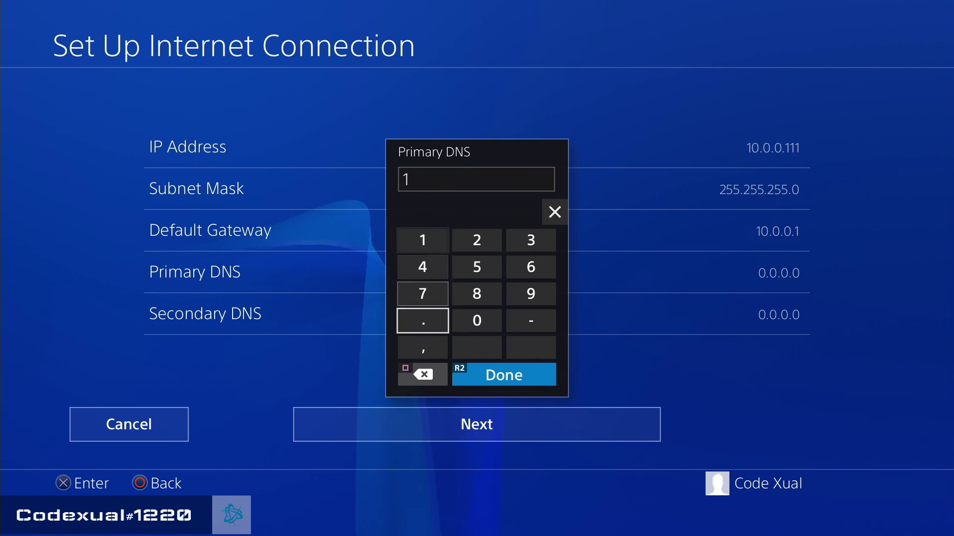
{"action": "type", "text": "."}
{"action": "key", "text": "Up"}
{"action": "key", "text": "Up"}
{"action": "key", "text": "Up"}
{"action": "type", "text": "1"}
{"action": "key", "text": "Down"}
{"action": "key", "text": "Down"}
{"action": "key", "text": "Down"}
{"action": "type", "text": "."}
{"action": "key", "text": "Up"}
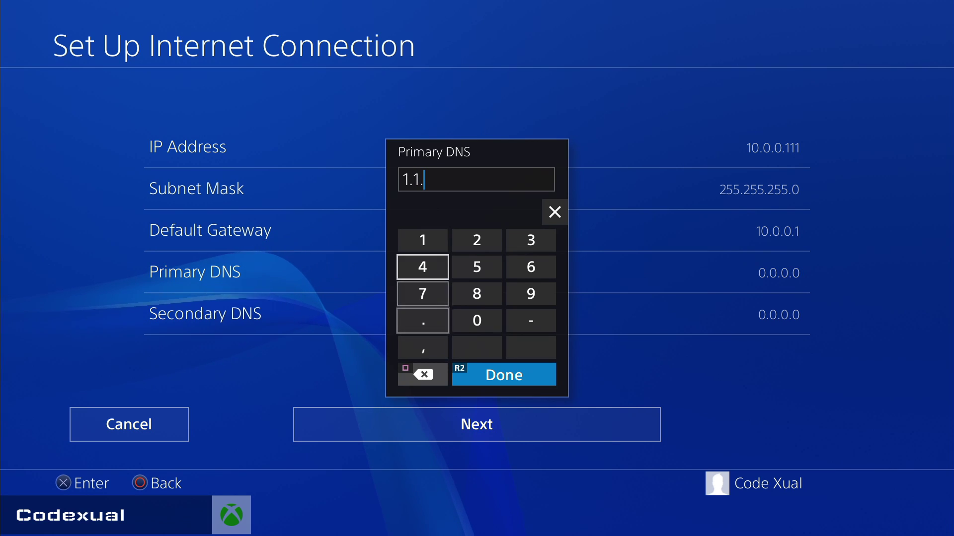
{"action": "key", "text": "Up"}
{"action": "type", "text": "1"}
{"action": "key", "text": "Down"}
{"action": "key", "text": "Down"}
{"action": "key", "text": "Down"}
{"action": "type", "text": "."}
{"action": "key", "text": "Up"}
{"action": "key", "text": "Up"}
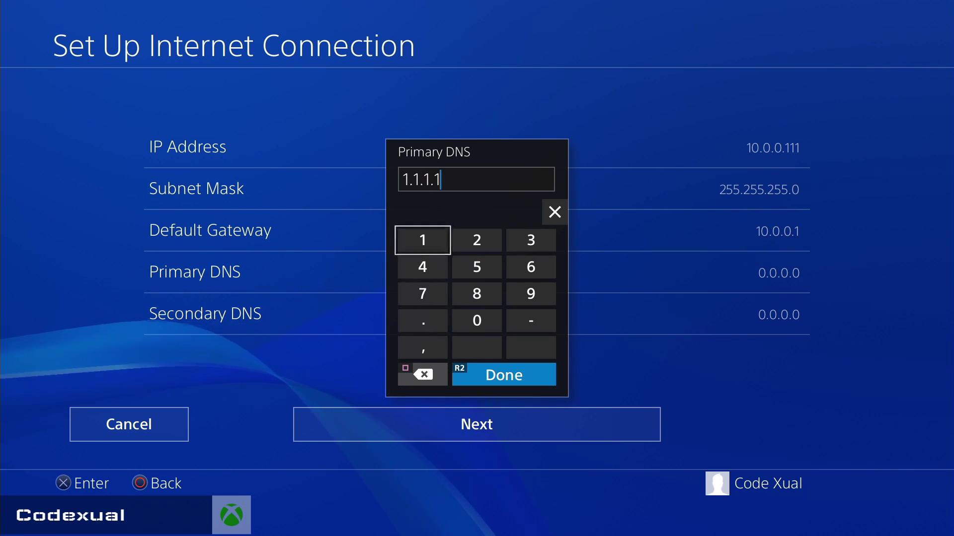
{"action": "type", "text": "1"}
{"action": "key", "text": "Down"}
{"action": "key", "text": "Down"}
{"action": "key", "text": "Down"}
{"action": "key", "text": "Down"}
{"action": "key", "text": "Right"}
{"action": "key", "text": "Down"}
{"action": "key", "text": "Return"}
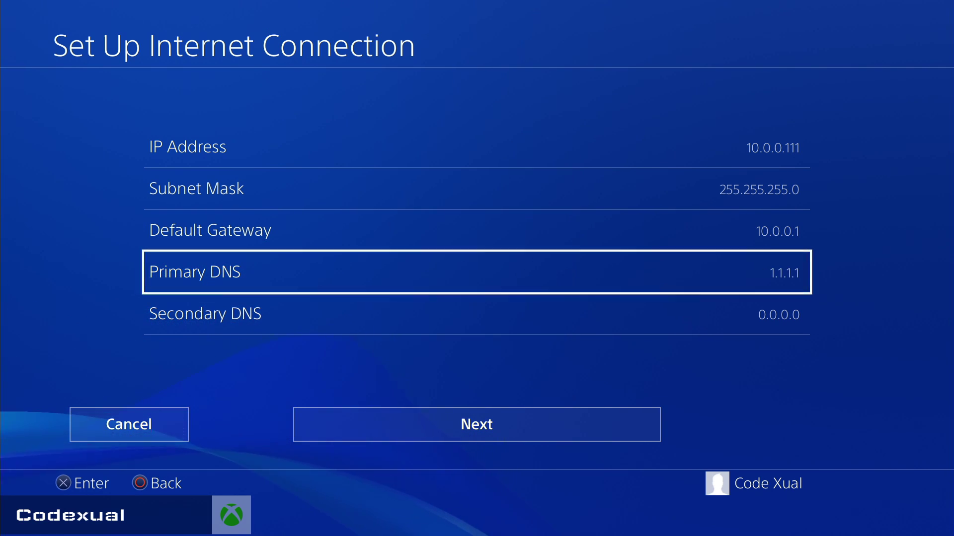
{"action": "key", "text": "Down"}
- Enter 1.0.0.1 as the Secondary DNS and confirm it
{"action": "key", "text": "Return"}
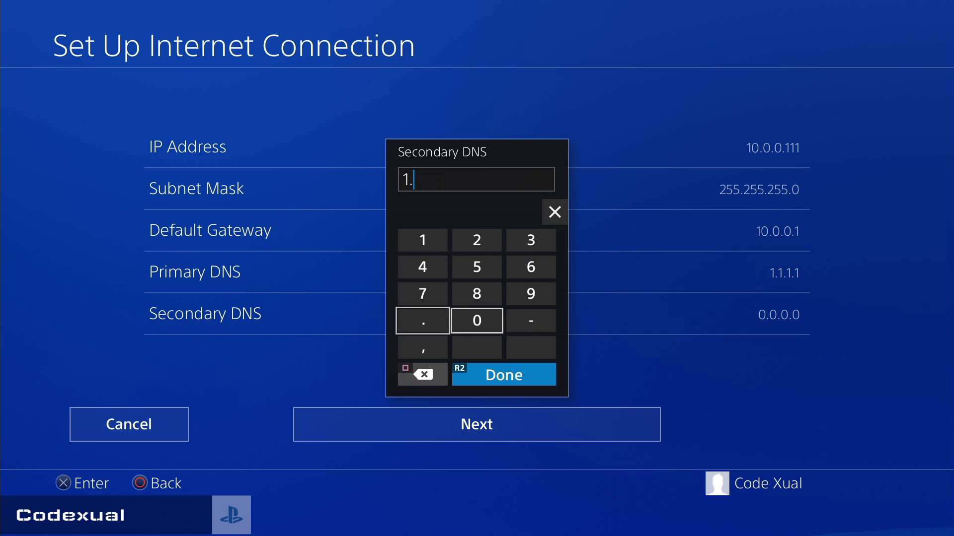
{"action": "type", "text": "1.0."}
{"action": "key", "text": "Right"}
{"action": "type", "text": "0"}
{"action": "key", "text": "Left"}
{"action": "type", "text": "."}
{"action": "key", "text": "Up"}
{"action": "key", "text": "Up"}
{"action": "key", "text": "Up"}
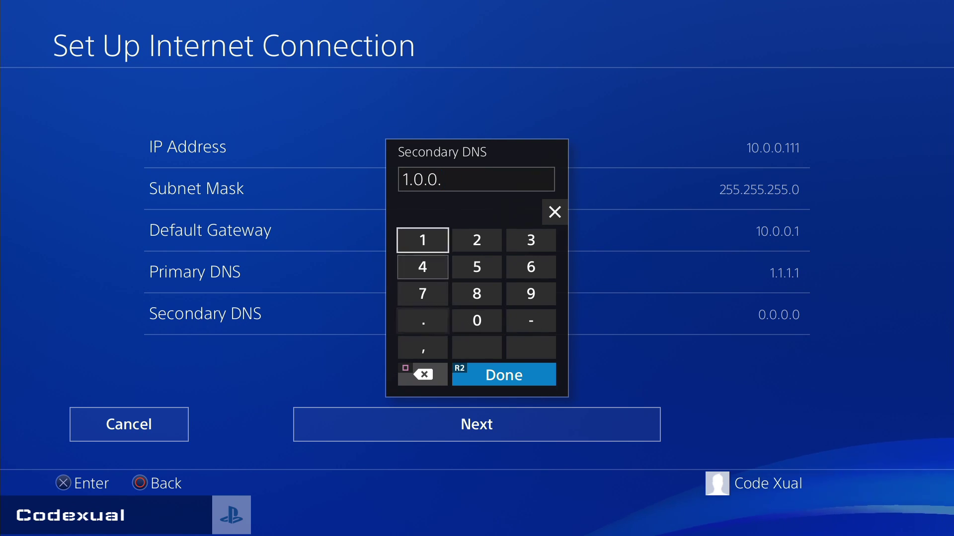
{"action": "type", "text": "1"}
{"action": "key", "text": "Down"}
{"action": "key", "text": "Down"}
{"action": "key", "text": "Down"}
{"action": "key", "text": "Down"}
{"action": "key", "text": "Down"}
{"action": "key", "text": "Right"}
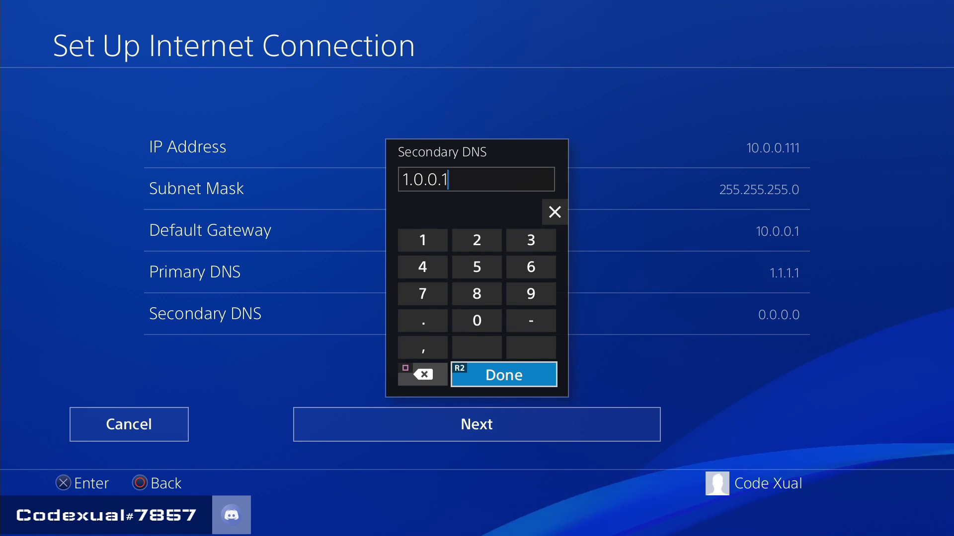
{"action": "key", "text": "Return"}
- Review the Primary and Secondary DNS values before continuing
{"action": "key", "text": "Up"}
{"action": "key", "text": "Down"}
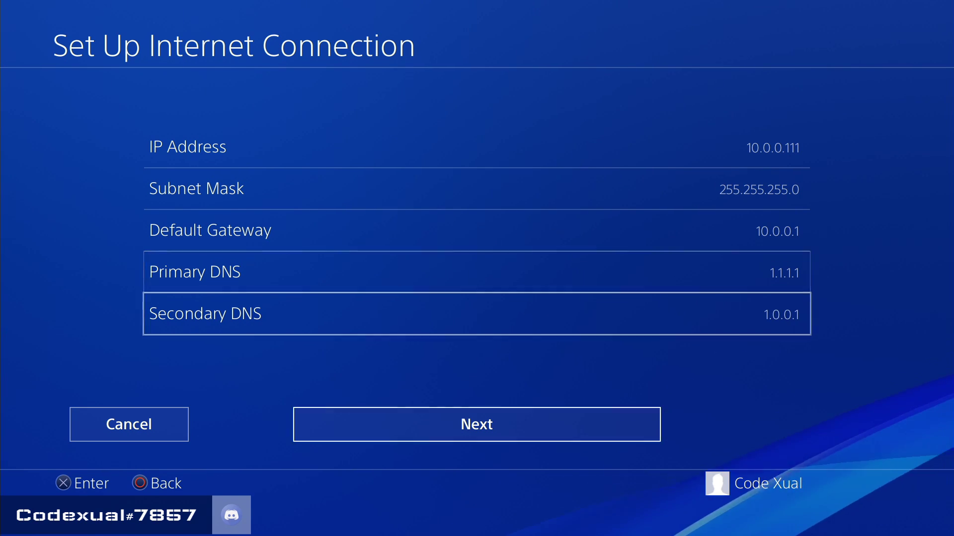
{"action": "key", "text": "Up"}
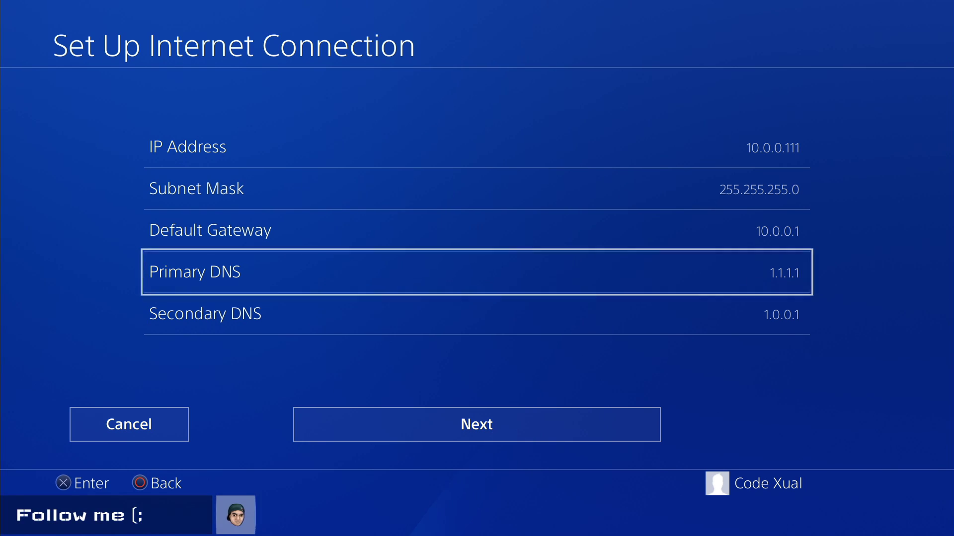
{"action": "key", "text": "Down"}
{"action": "key", "text": "Down"}
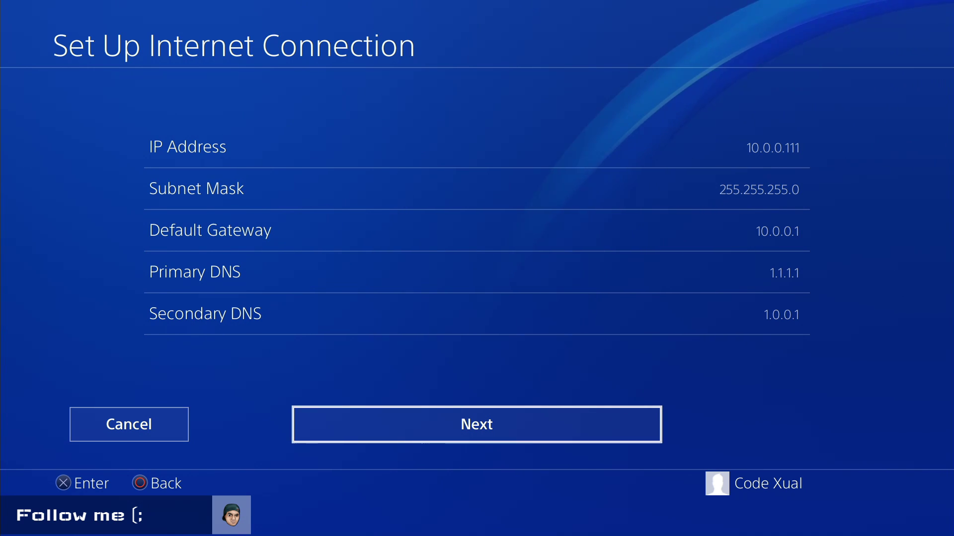
- Keep MTU Automatic, use no proxy server, run the connection test, and dismiss the update error
{"action": "key", "text": "Return"}
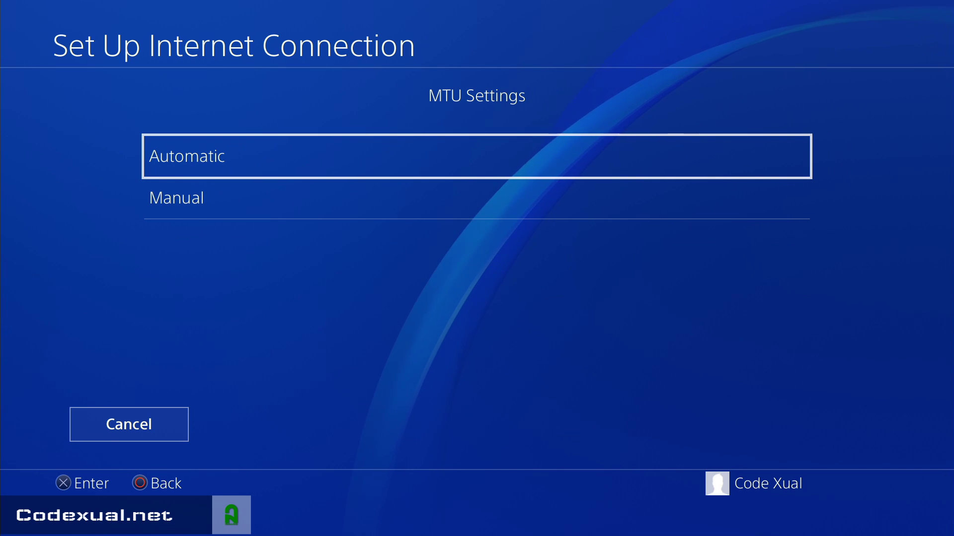
{"action": "key", "text": "Return"}
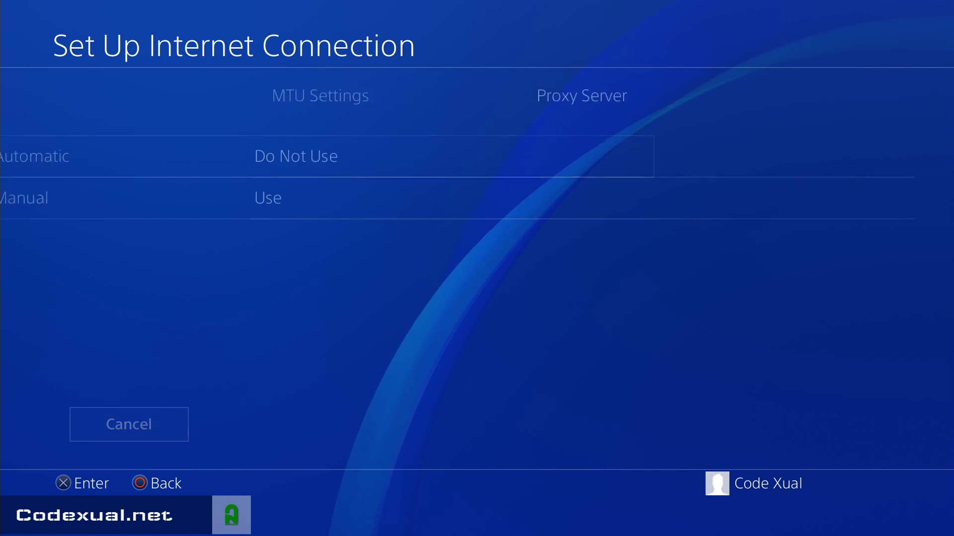
{"action": "key", "text": "Return"}
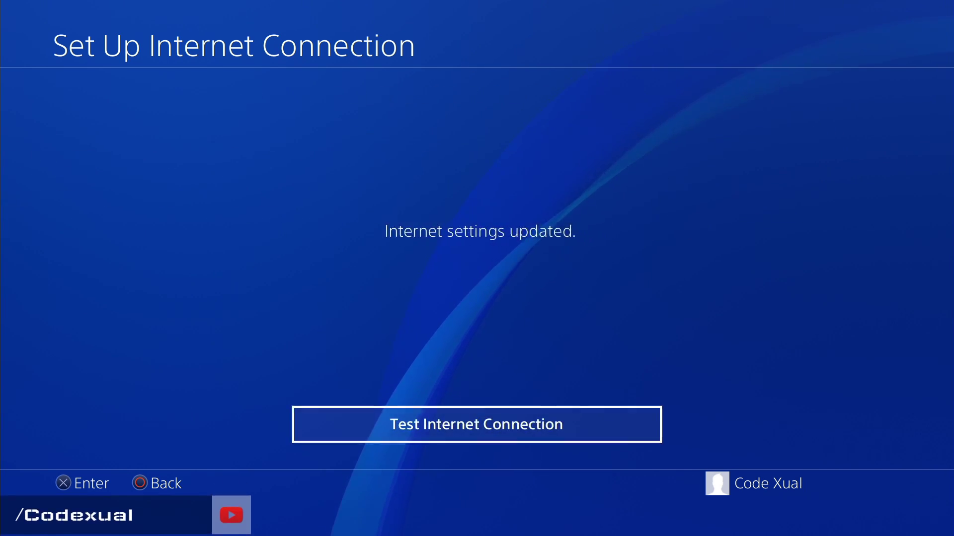
{"action": "key", "text": "Return"}
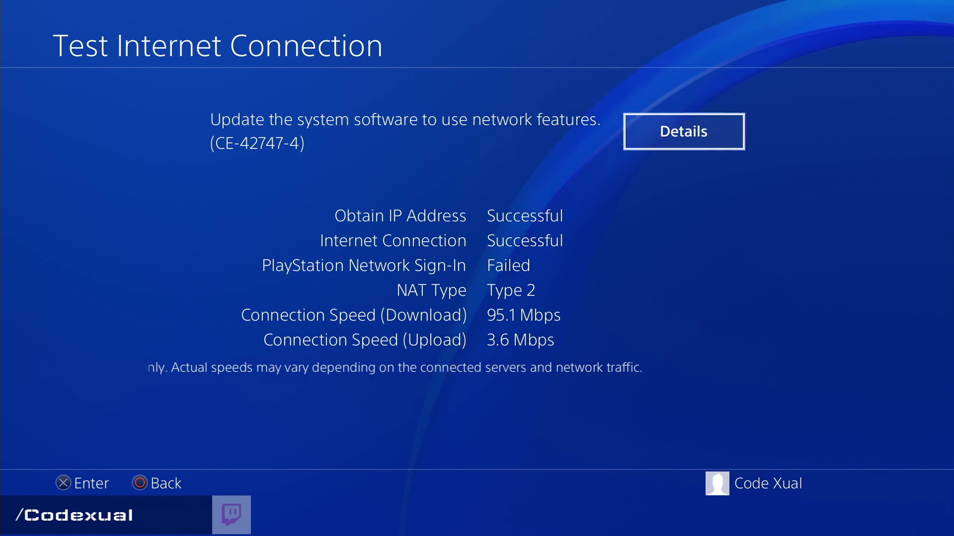
{"action": "key", "text": "Return"}
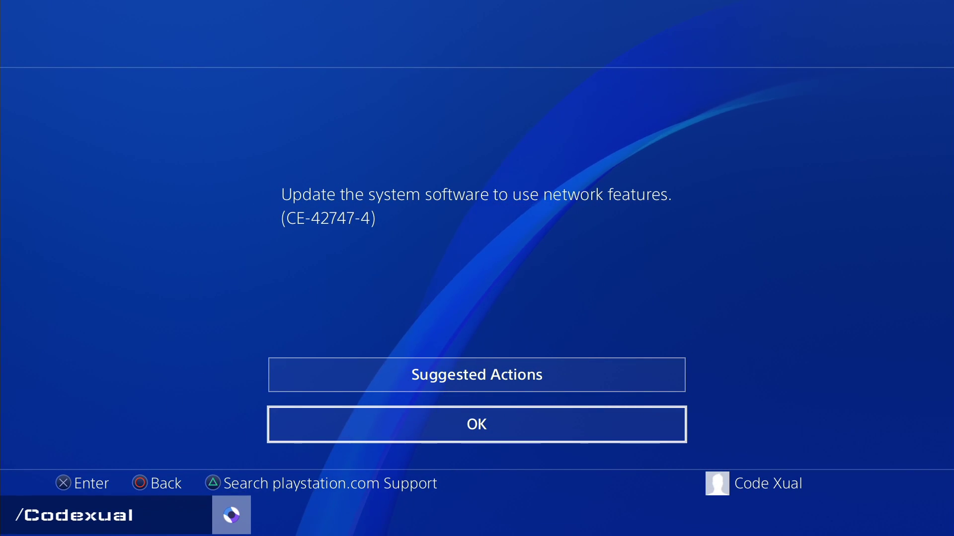
{"action": "key", "text": "Return"}
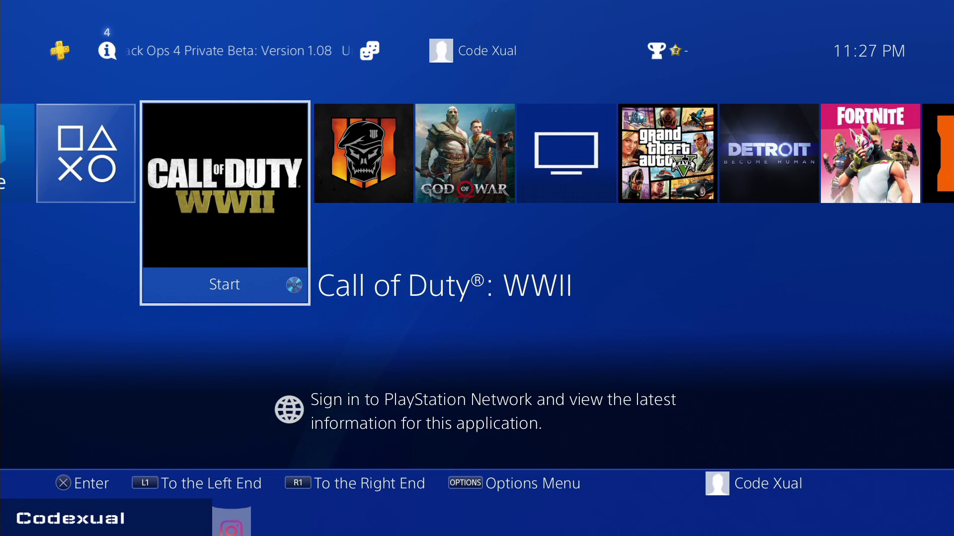
- From Notifications > Downloads, open the System Software Version 6.00 update
{"action": "key", "text": "Up"}
{"action": "key", "text": "Left"}
{"action": "key", "text": "Left"}
{"action": "key", "text": "Left"}
{"action": "key", "text": "Left"}
{"action": "key", "text": "Left"}
{"action": "key", "text": "Left"}
{"action": "key", "text": "Left"}
{"action": "key", "text": "Left"}
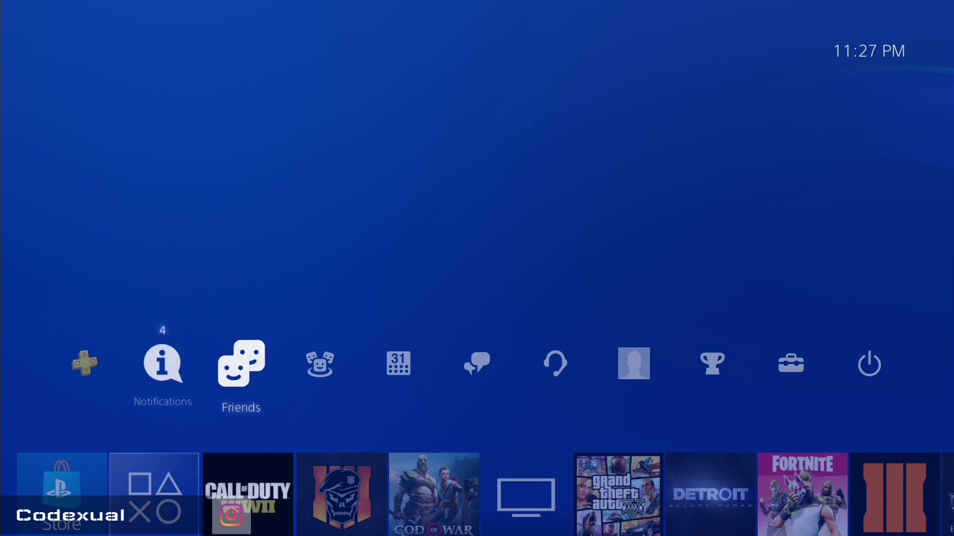
{"action": "key", "text": "Return"}
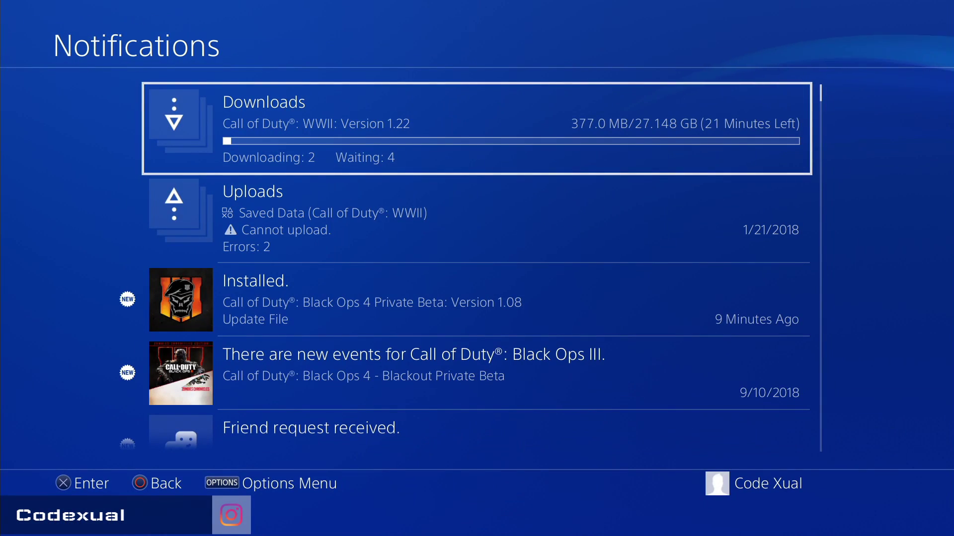
{"action": "key", "text": "Return"}
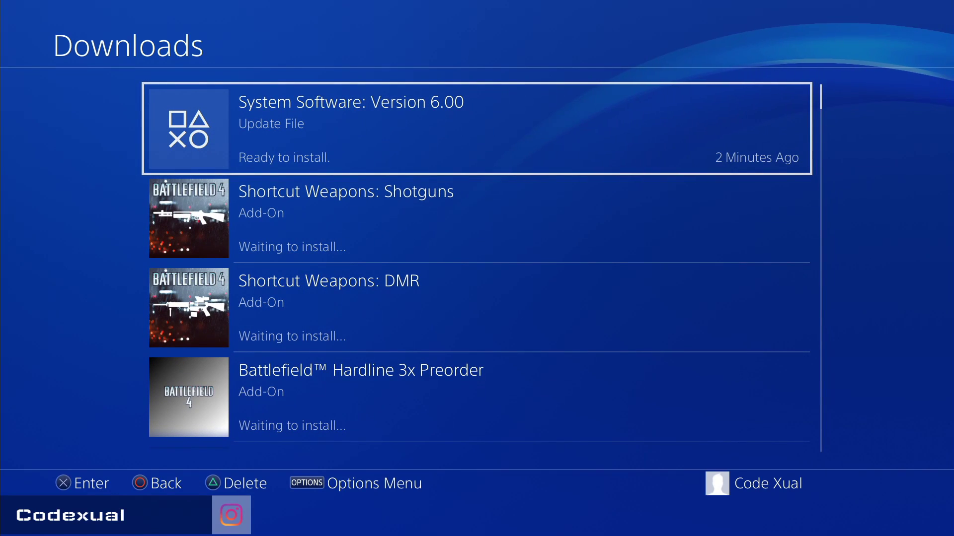
{"action": "key", "text": "Return"}
{"action": "key", "text": "Return"}
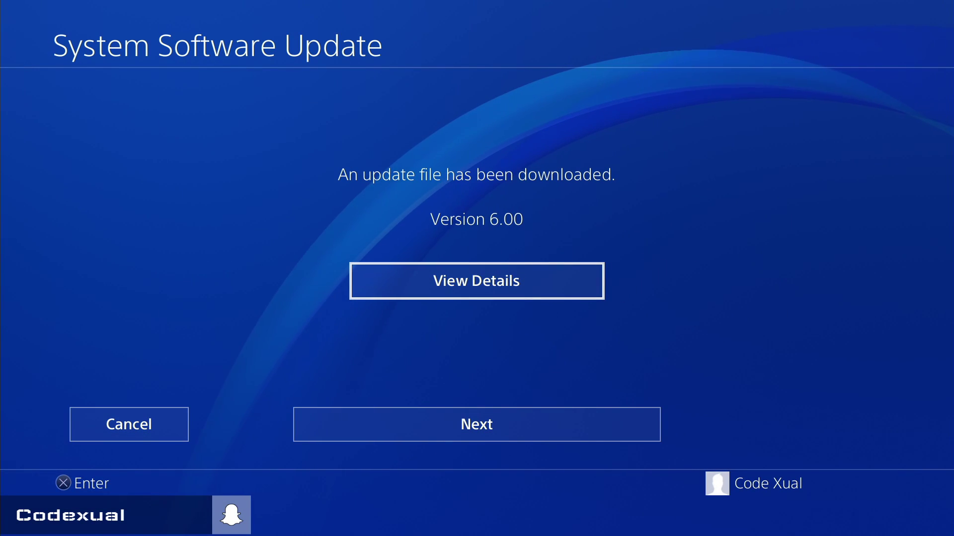
{"action": "key", "text": "Down"}
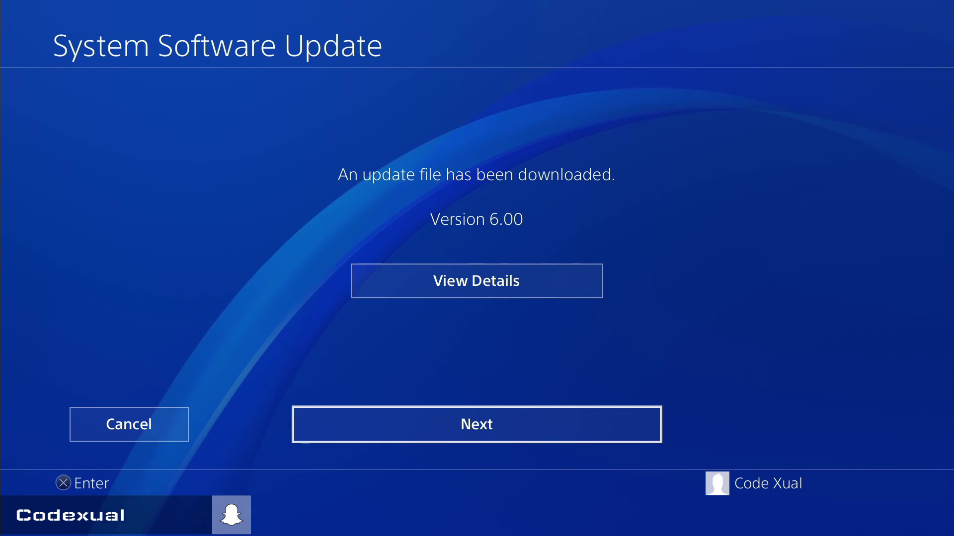